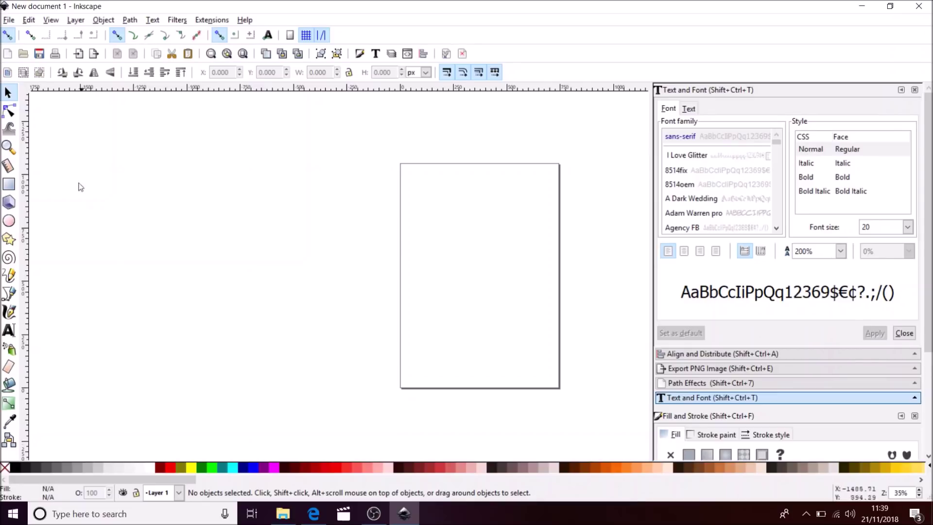
Create a flowed text frame in the empty canvas area beside the page and enter "Platform"
click(8, 332)
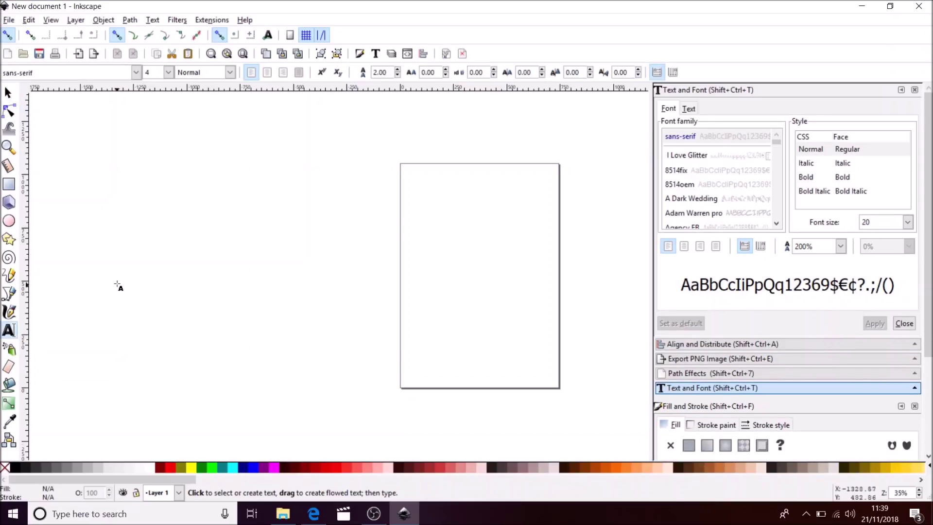
drag(160, 245, 306, 283)
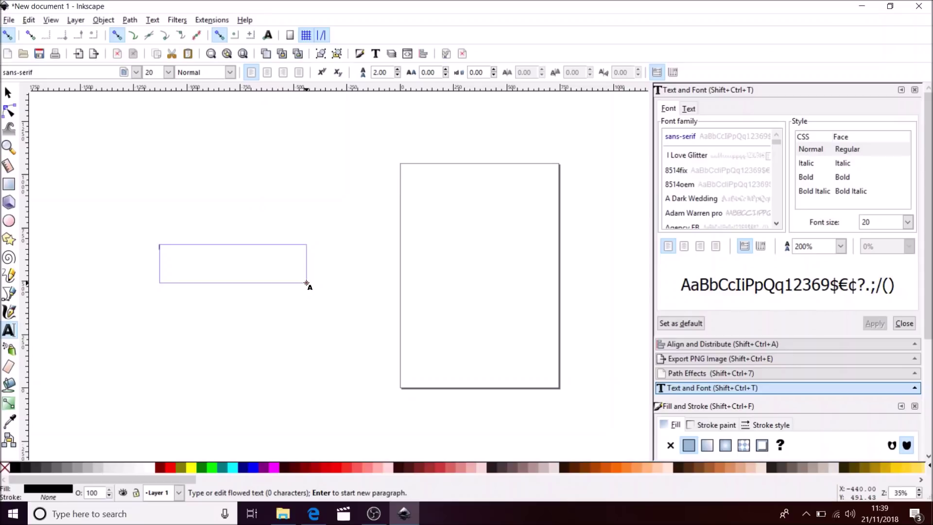
text(Platform)
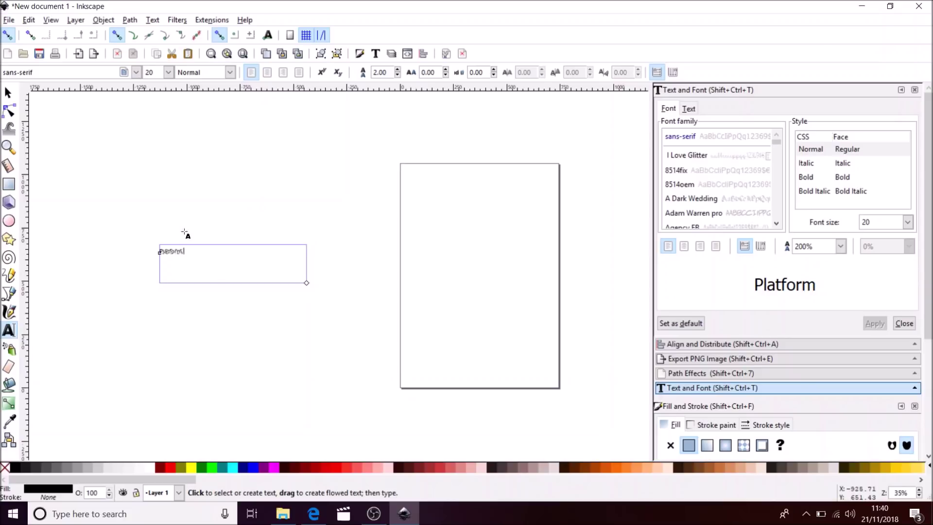
scroll(141, 265, up, 6)
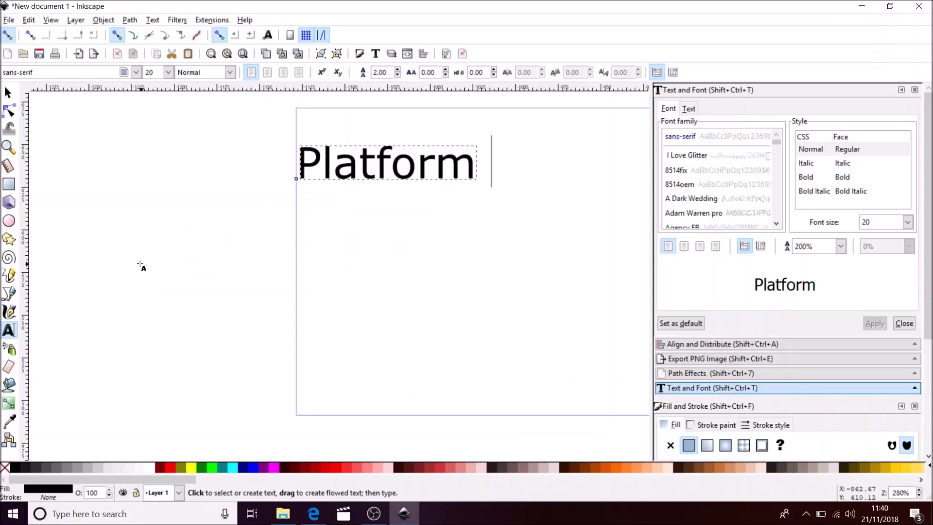
scroll(140, 265, down, 2)
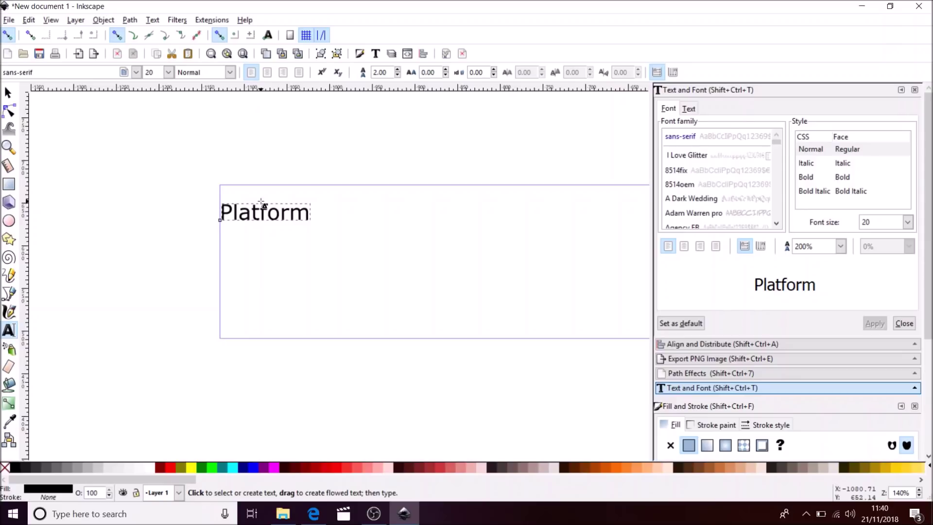
text(9 3/4)
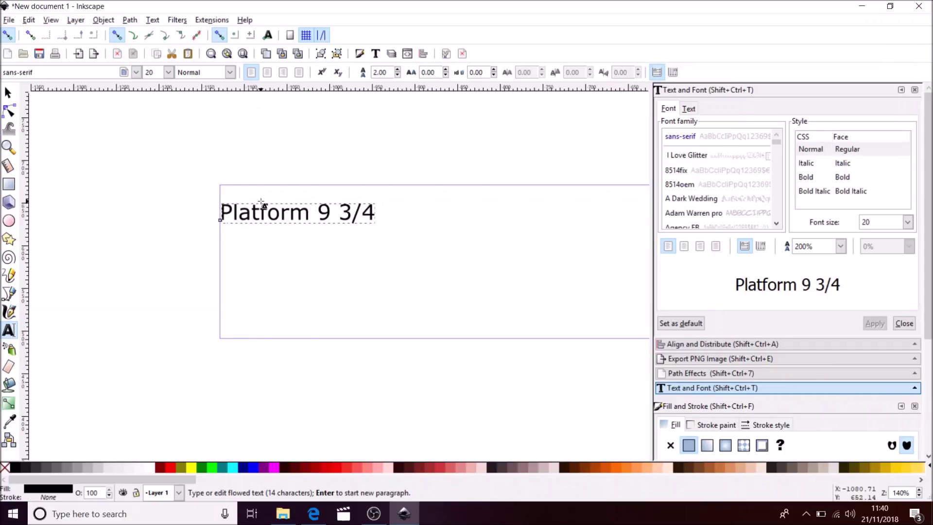
key(BackSpace)
key(BackSpace)
key(BackSpace)
key(BackSpace)
key(BackSpace)
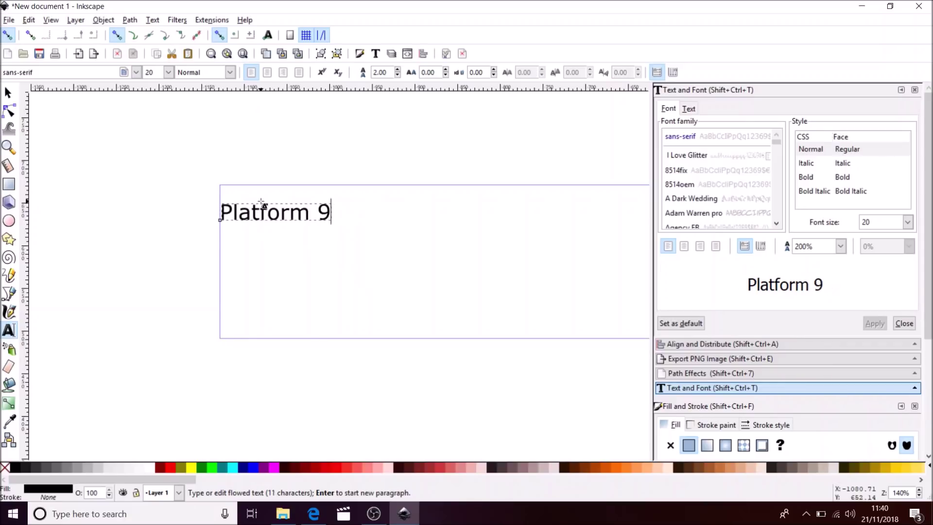
key(BackSpace)
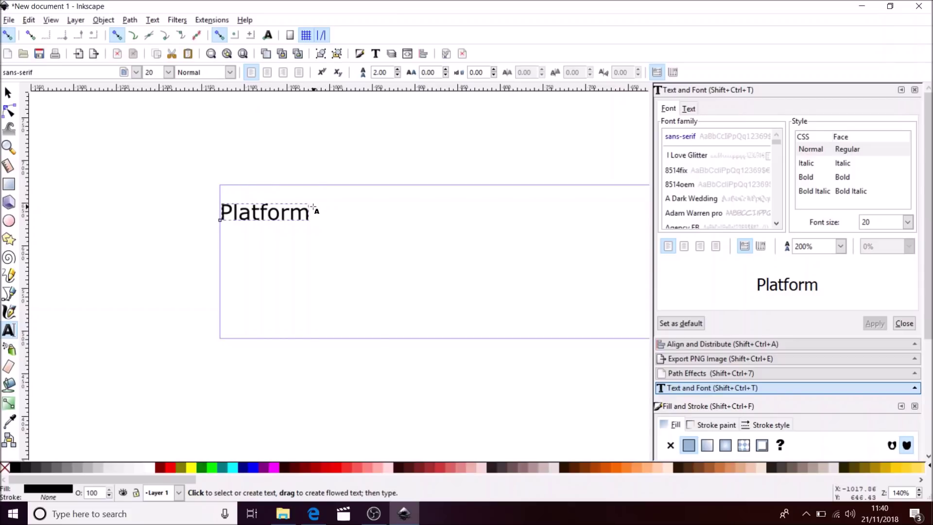
Change the font of the word "Platform" to Old English Text MT
drag(306, 212, 225, 218)
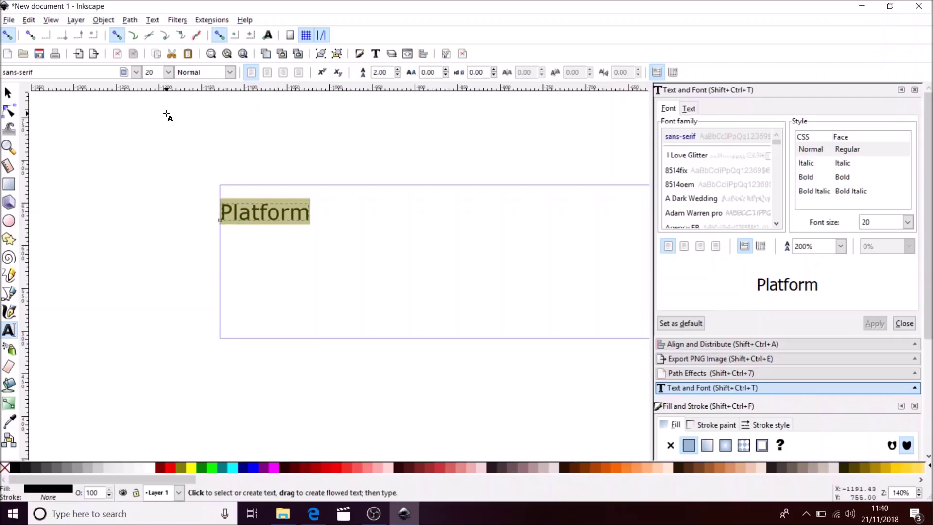
click(136, 73)
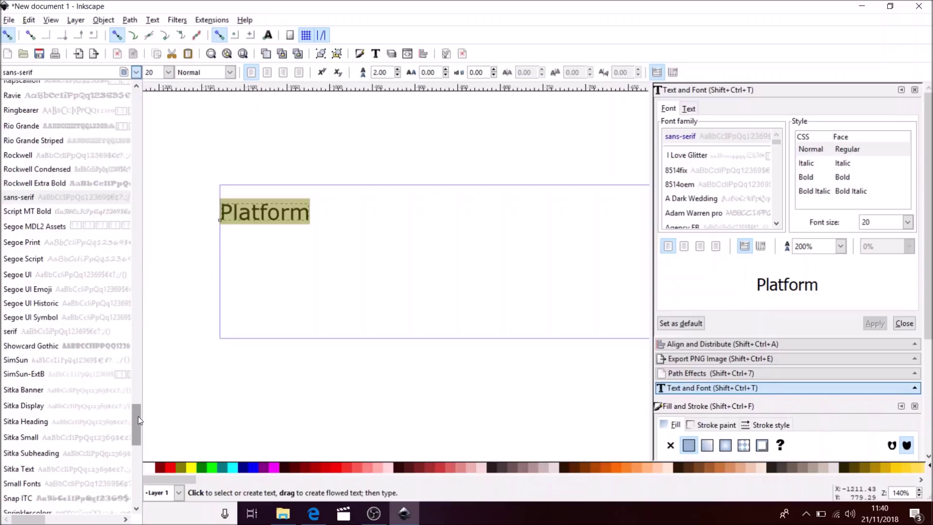
drag(138, 415, 142, 312)
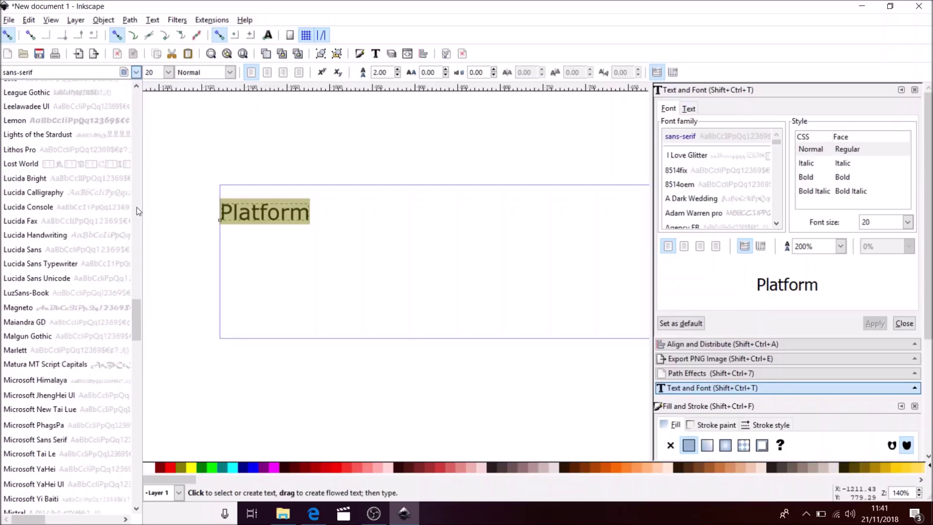
click(136, 207)
click(136, 206)
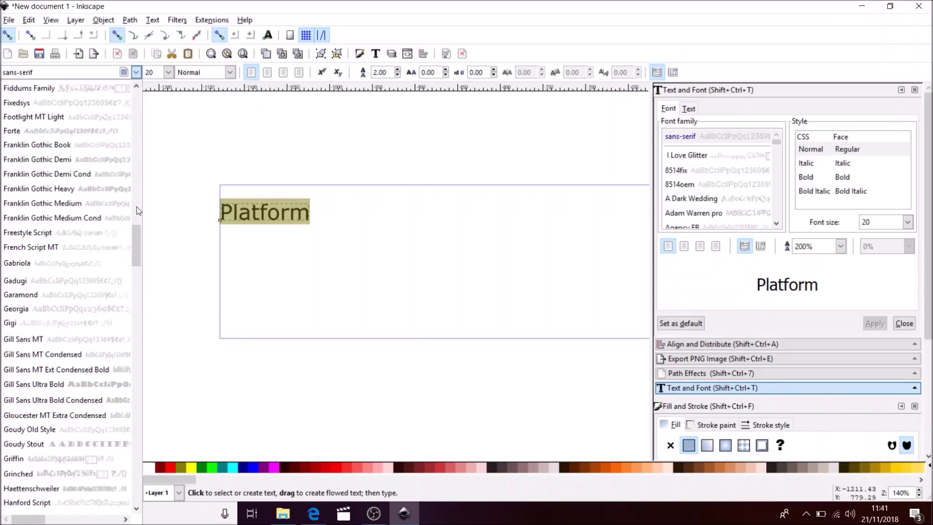
click(138, 161)
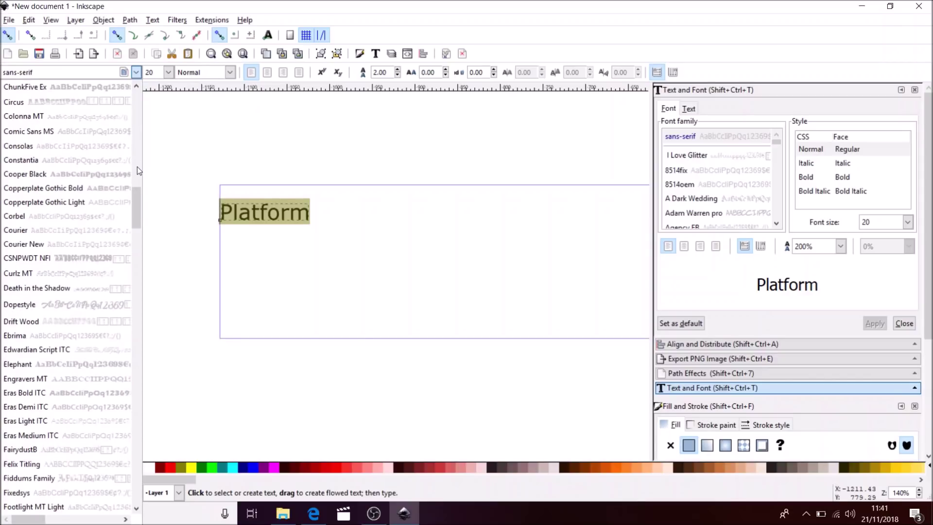
drag(135, 202, 136, 374)
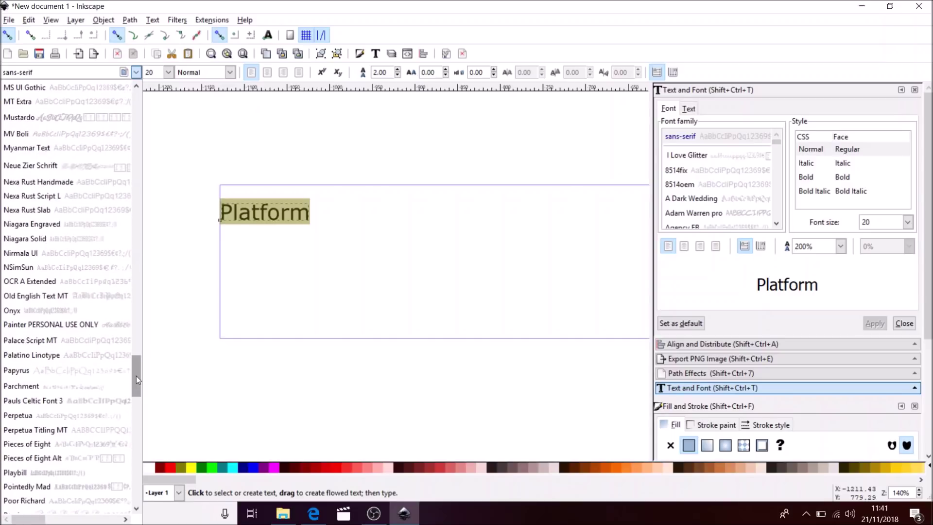
click(30, 295)
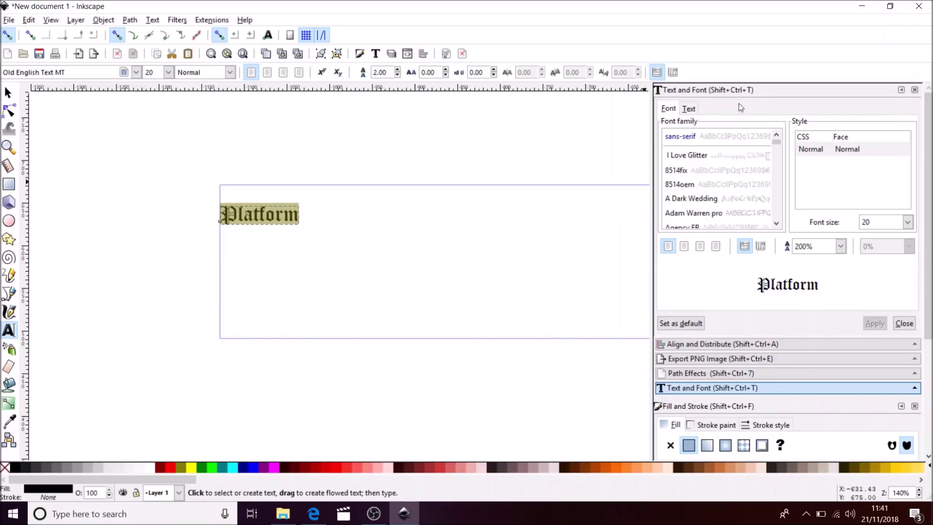
Enlarge the "Platform" text to about 305 px wide and 90 px high, and deselect it
click(8, 92)
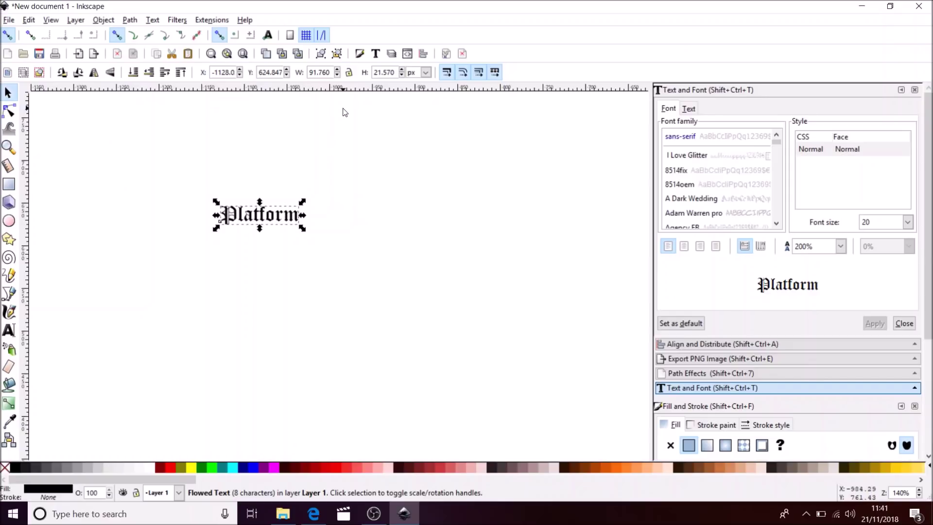
click(350, 74)
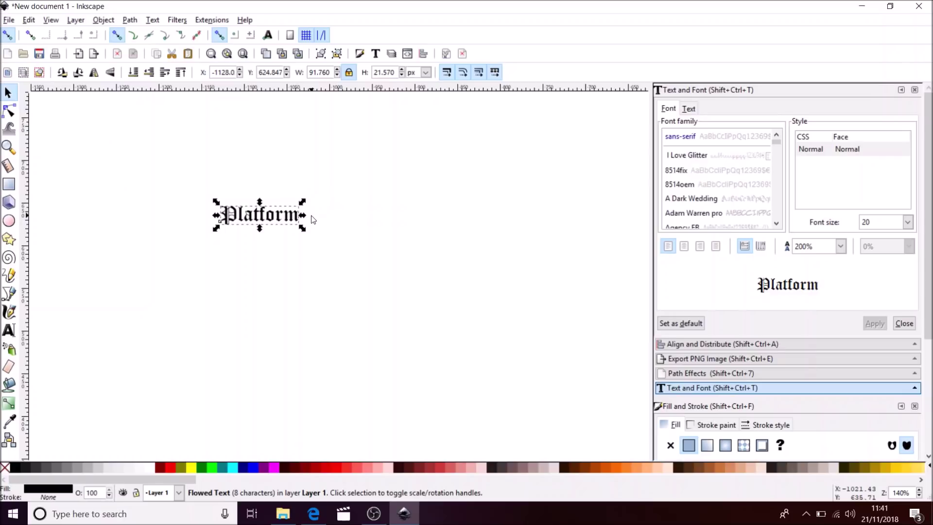
drag(302, 201, 455, 133)
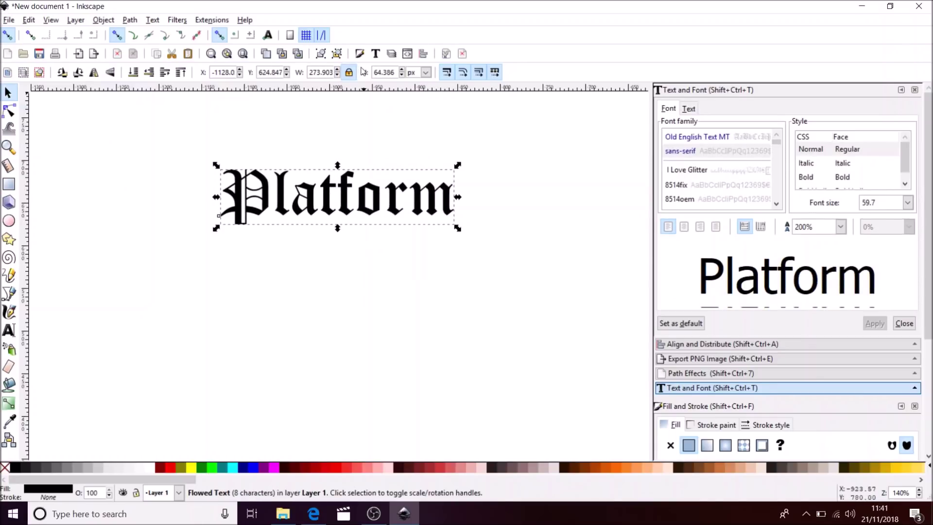
drag(458, 166, 484, 145)
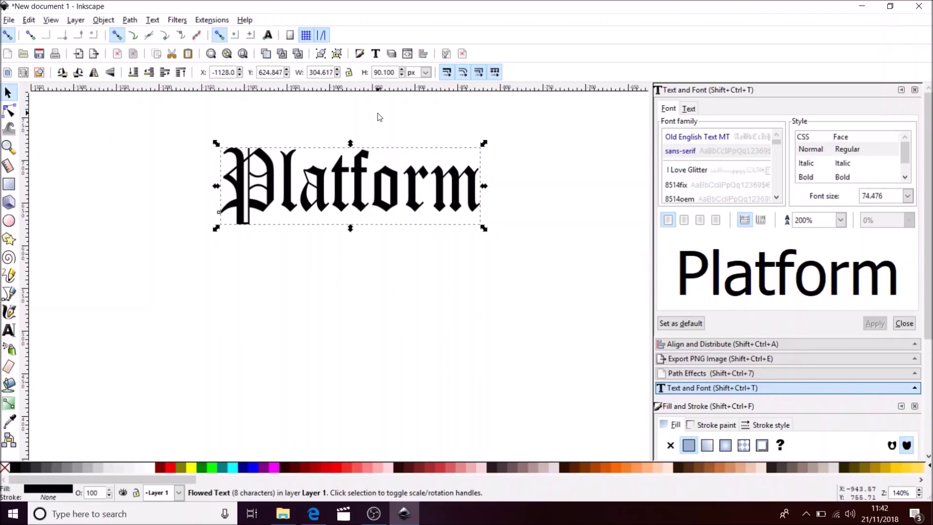
click(379, 117)
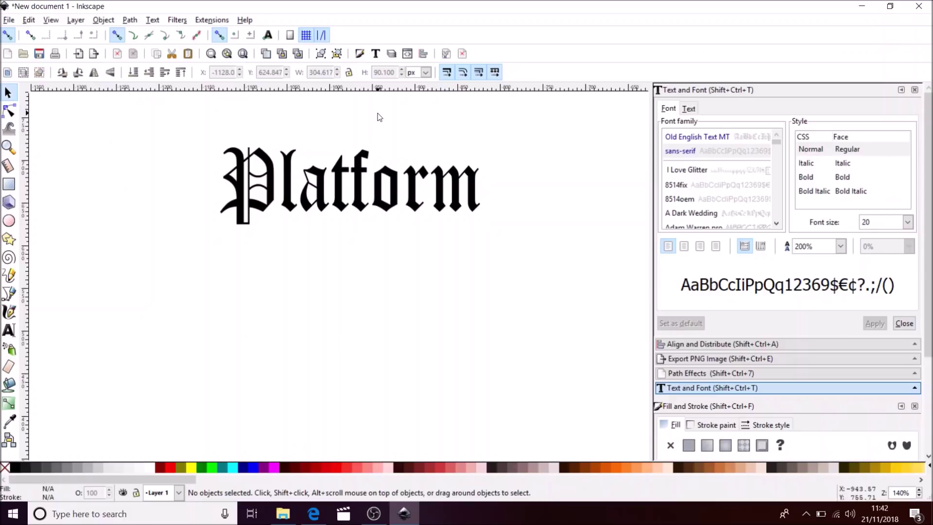
Switch to Microsoft Edge and run an image search for "9 3/4 image" in a new tab
click(314, 513)
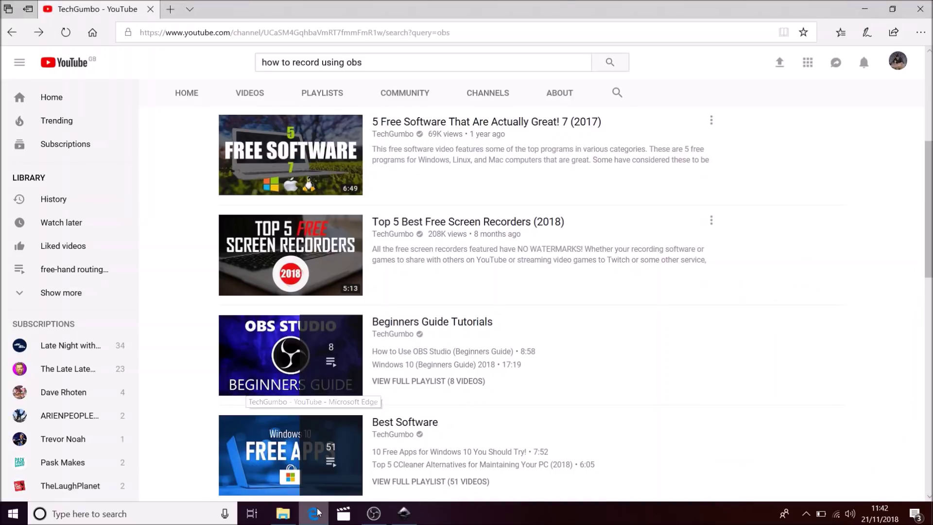
click(171, 9)
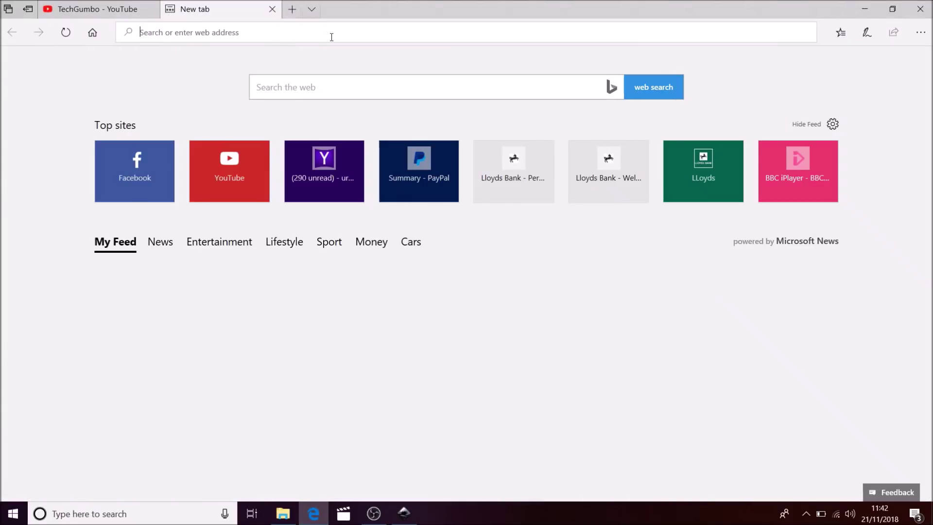
text(9 3/4)
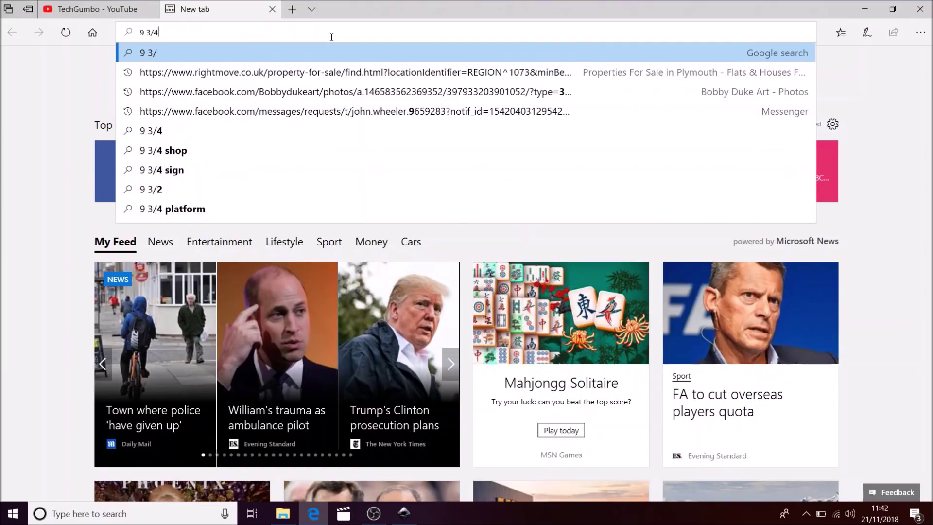
text( image)
key(Return)
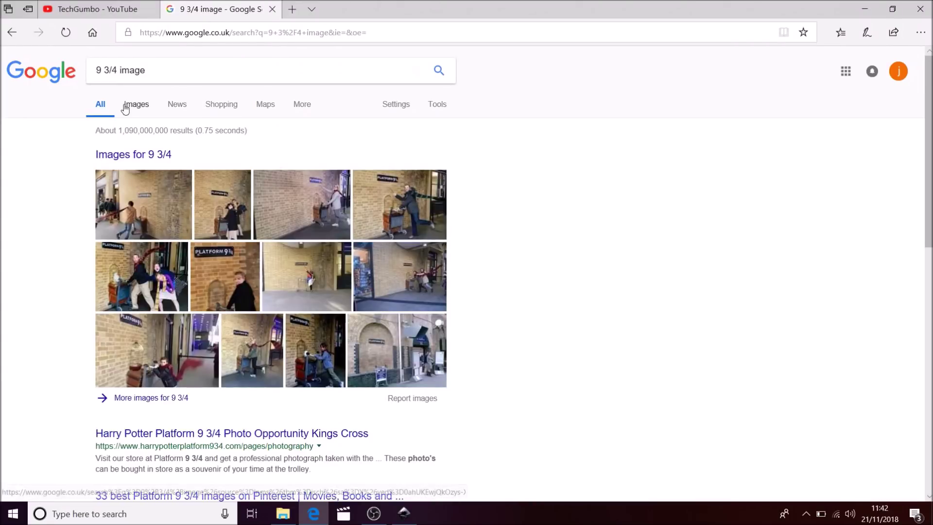
click(143, 104)
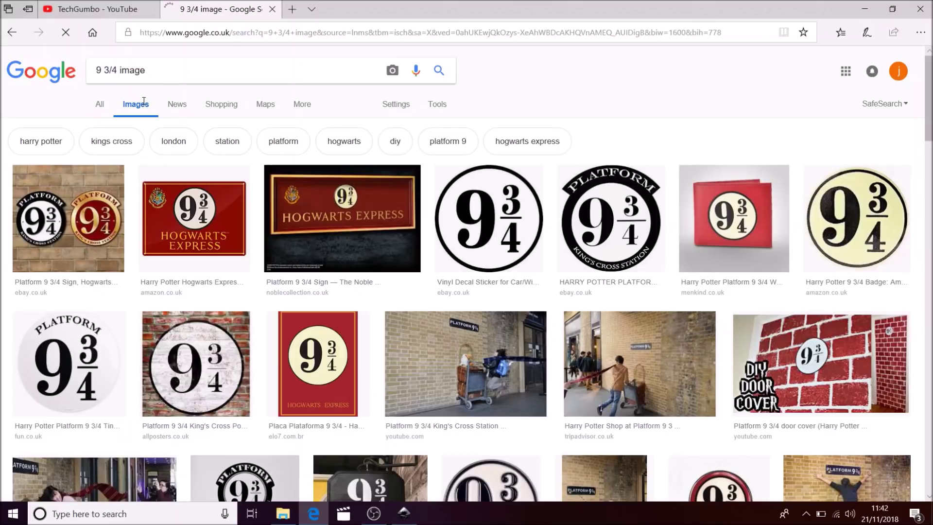
Save the black-and-white circular 9 3/4 picture from the Hogwarts Express Doormat result and close the browser
scroll(289, 85, down, 10)
drag(928, 339, 929, 425)
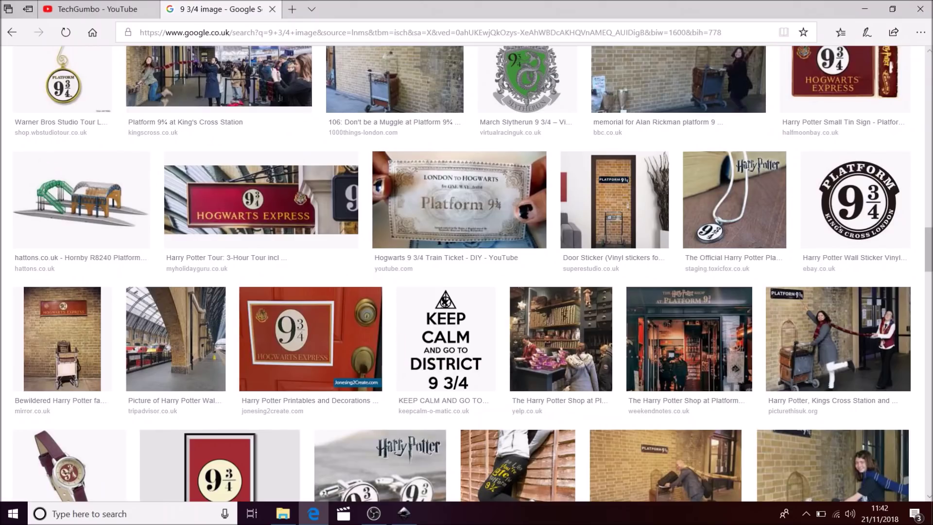
drag(929, 250, 928, 204)
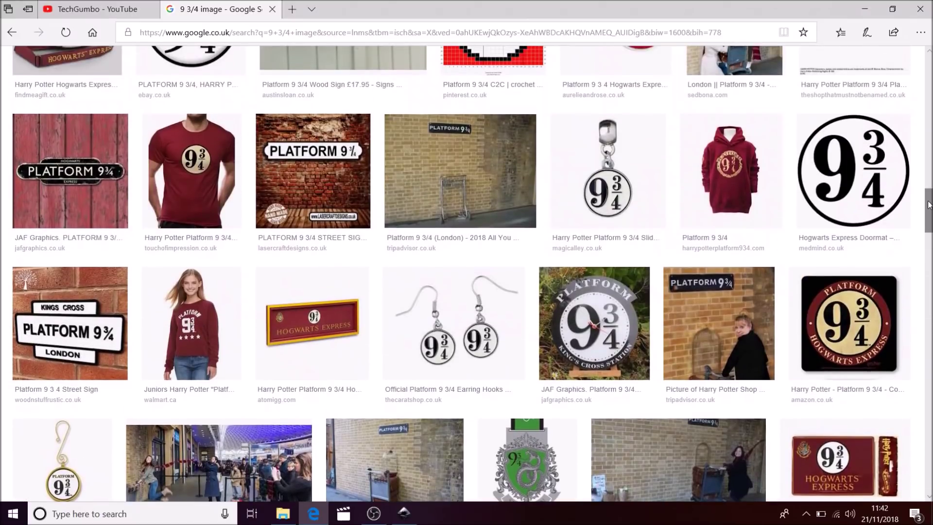
click(840, 159)
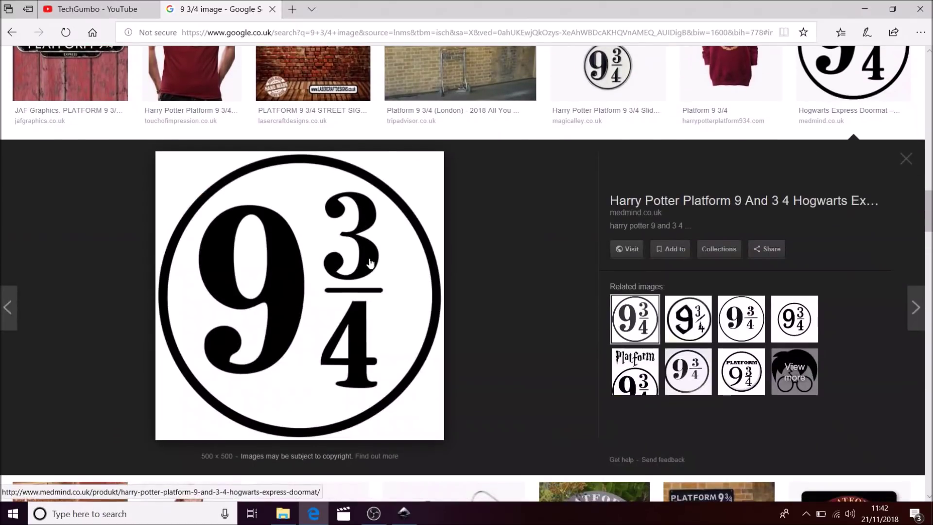
right_click(366, 245)
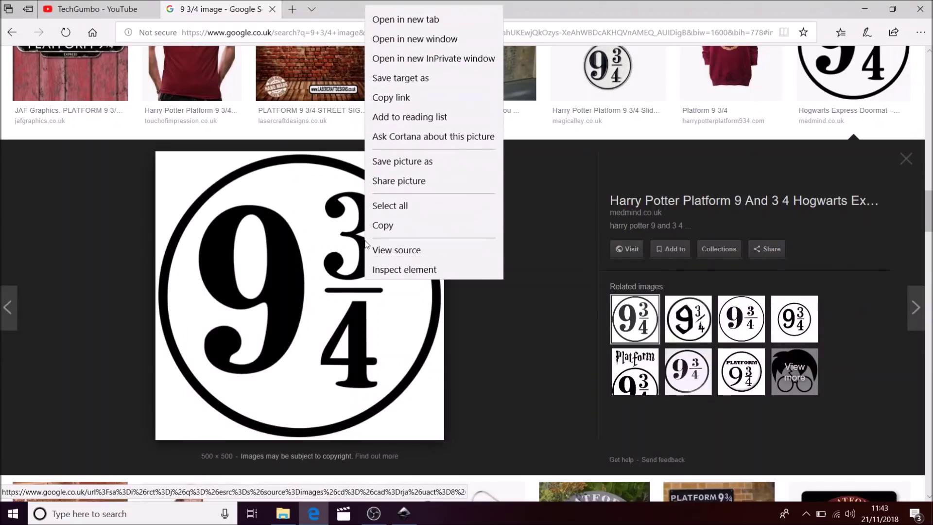
click(401, 158)
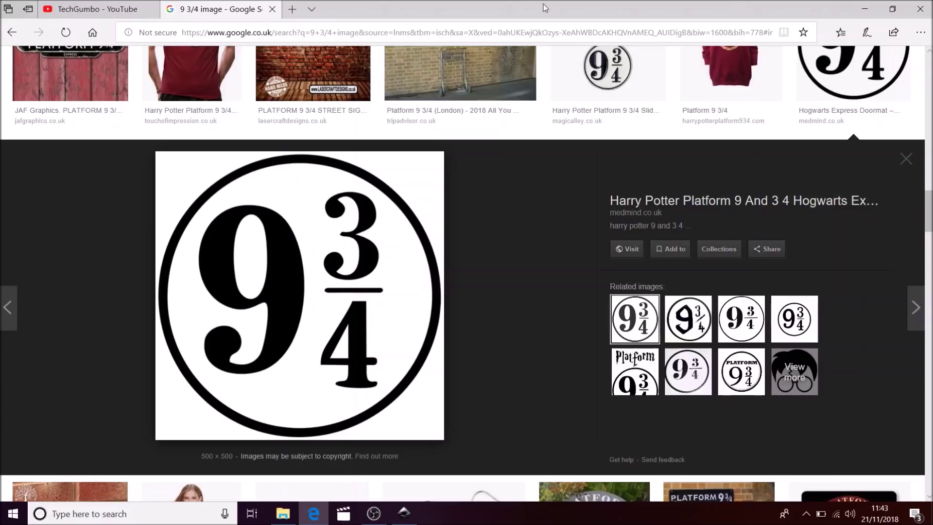
click(272, 10)
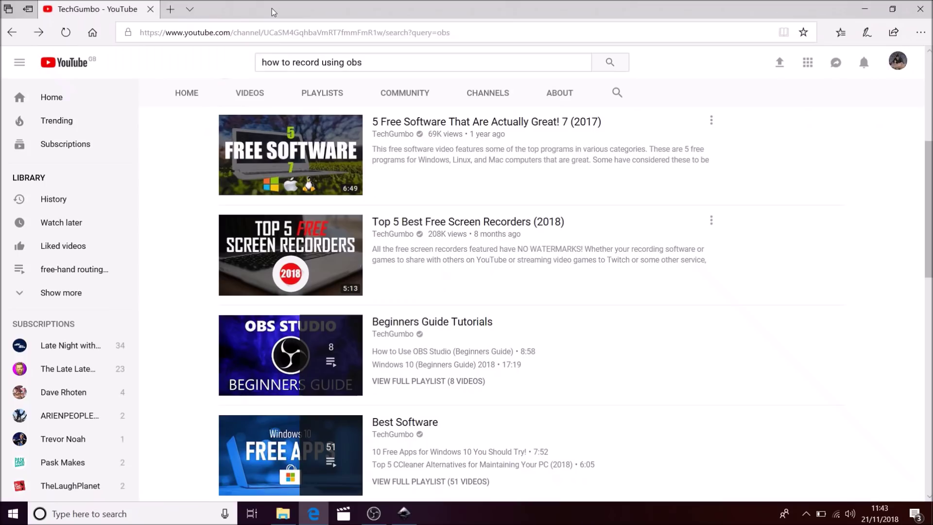
click(923, 6)
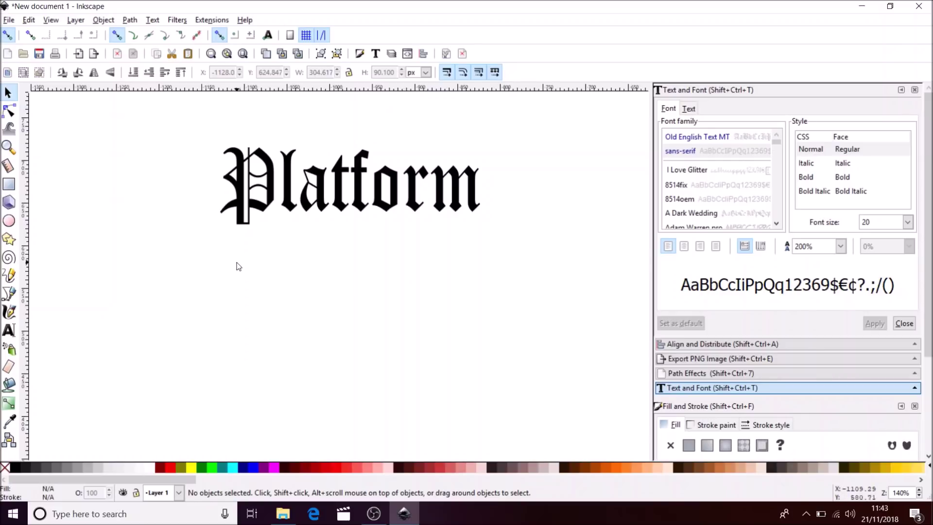
Import the saved 9 3/4 PNG into the drawing as an embedded image, with DPI from file and rendering mode None (auto)
click(9, 19)
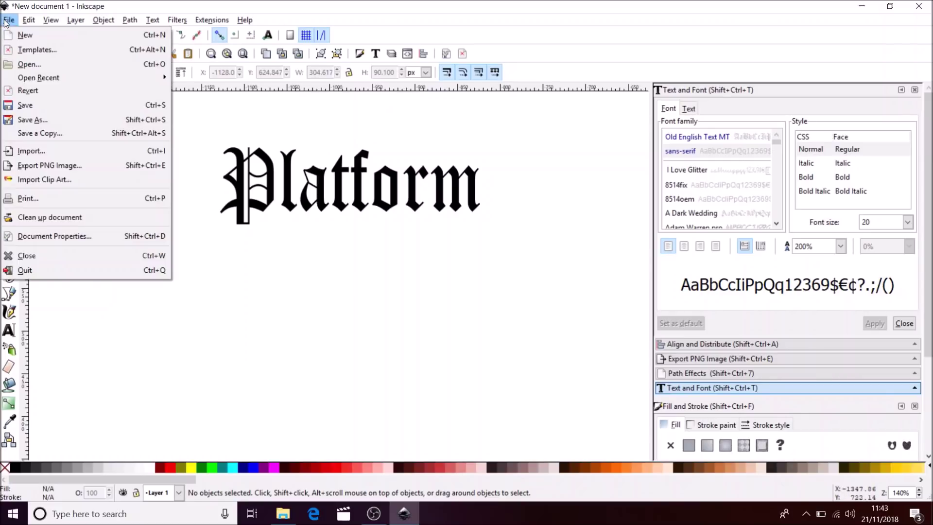
click(34, 152)
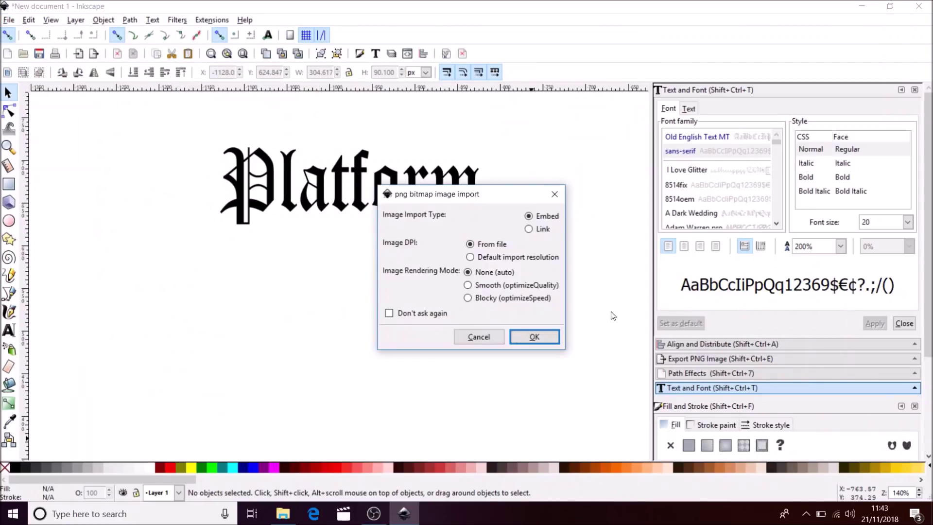
click(534, 336)
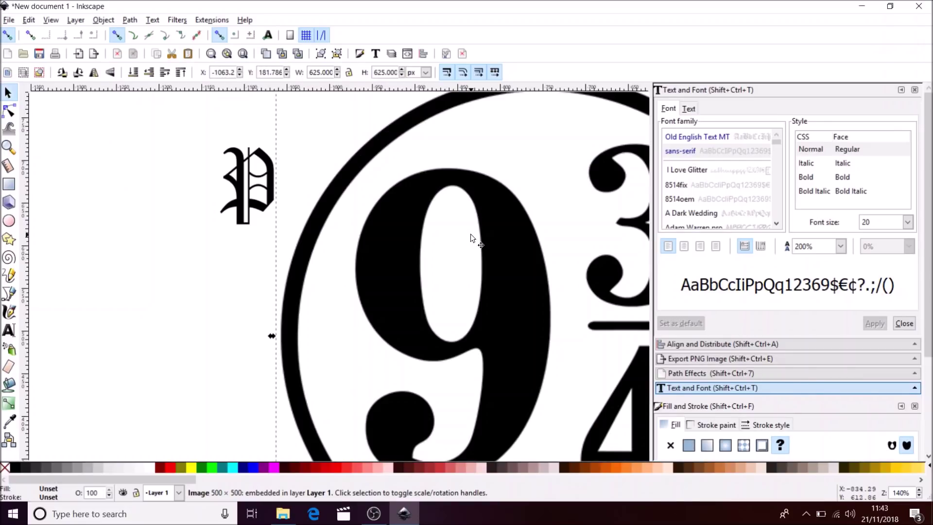
Move the imported 9 3/4 image clear of the "Platform" text, to its left, and try to convert it with Object to Path
scroll(470, 235, down, 4)
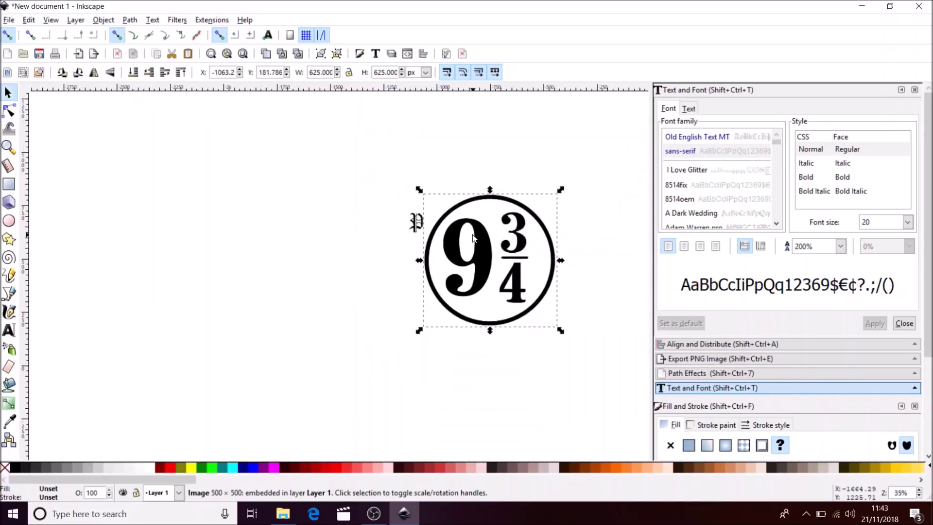
drag(474, 238, 312, 227)
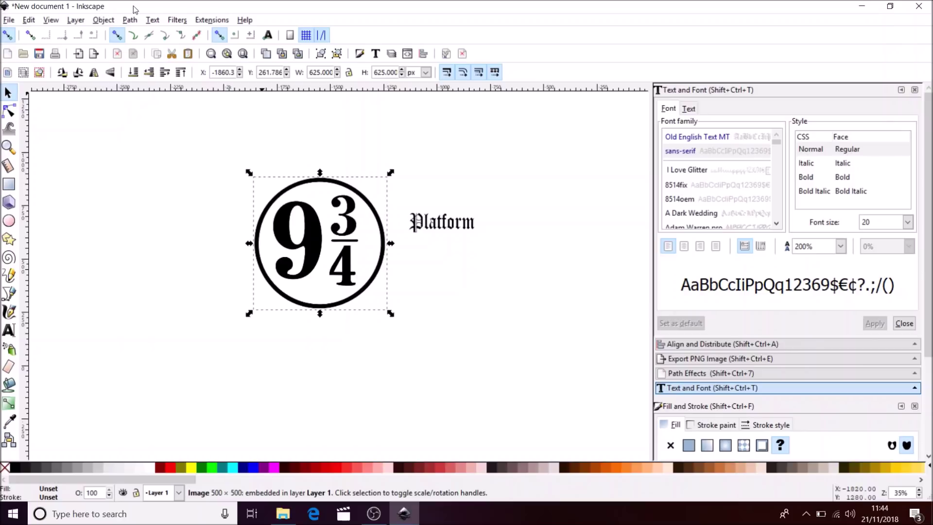
click(129, 20)
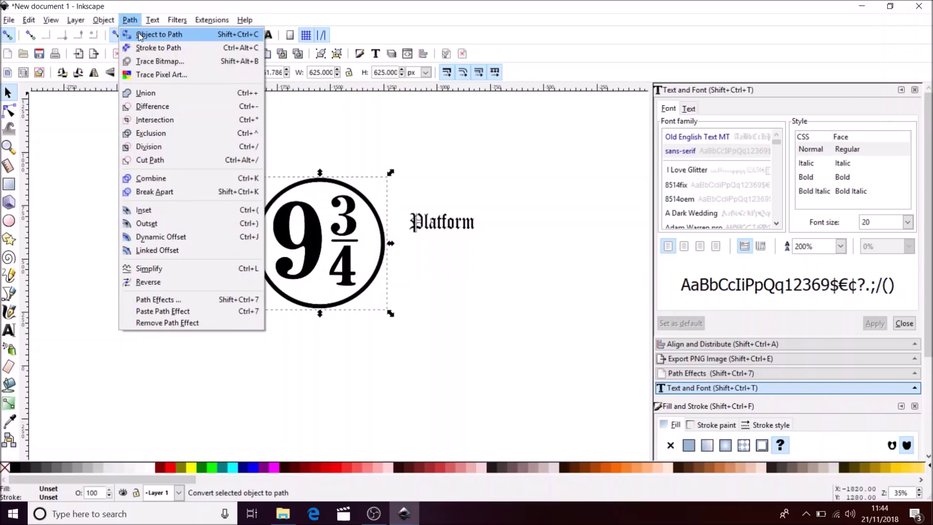
click(139, 35)
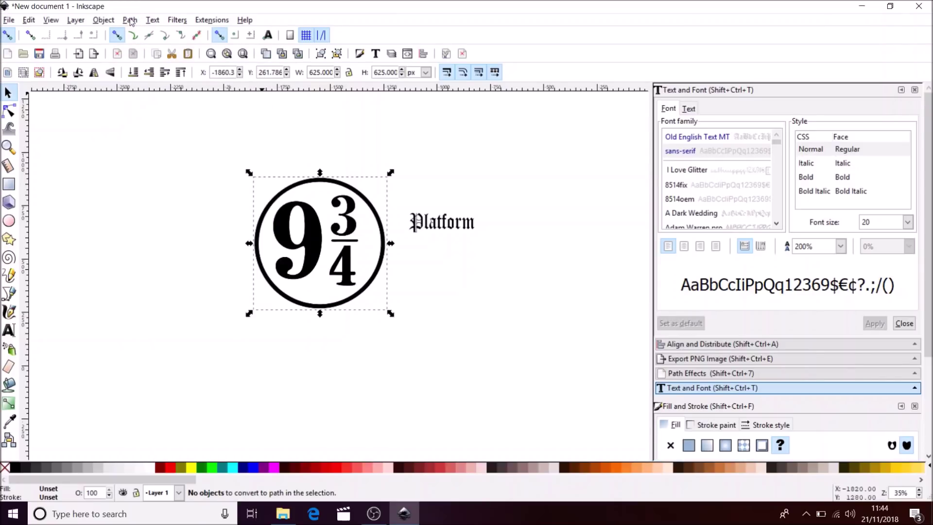
Trace the 9 3/4 image into a path using Trace Bitmap with Brightness cutoff at threshold 0.450 and live preview enabled
click(129, 20)
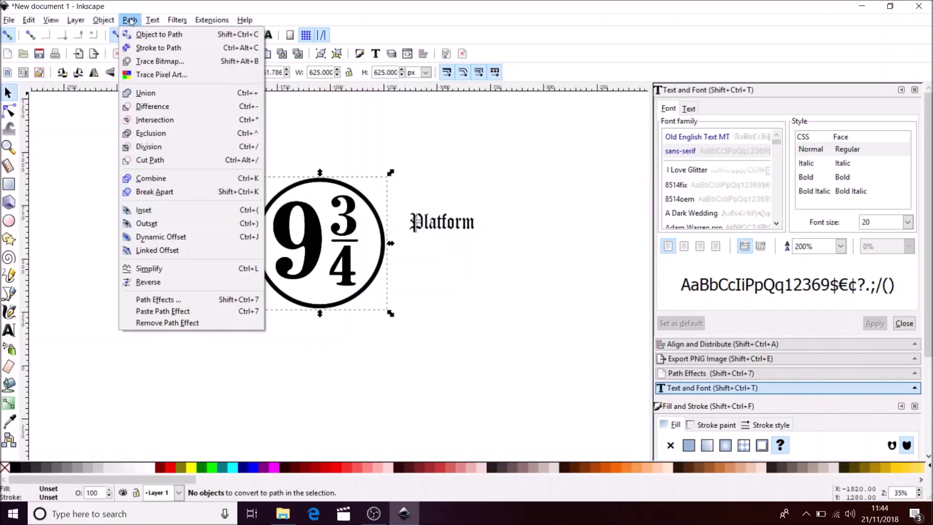
click(150, 62)
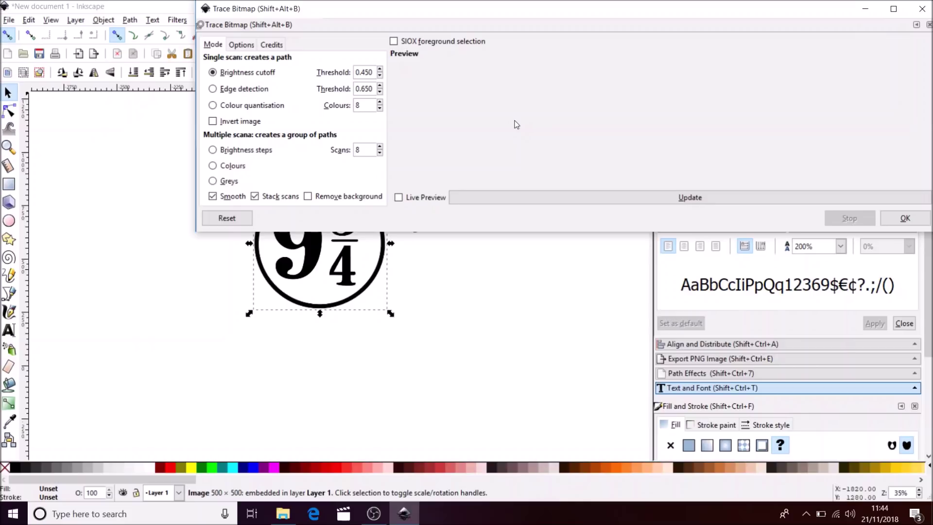
click(398, 198)
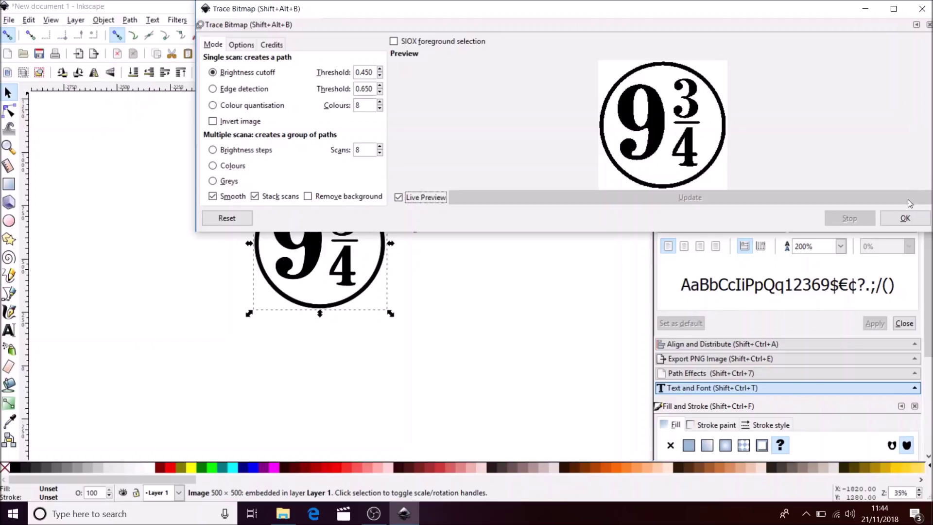
click(904, 219)
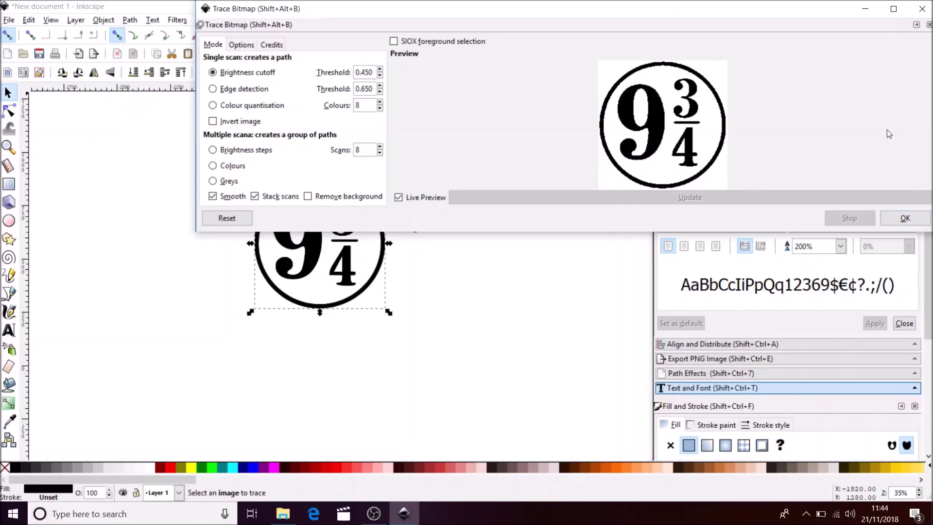
click(922, 10)
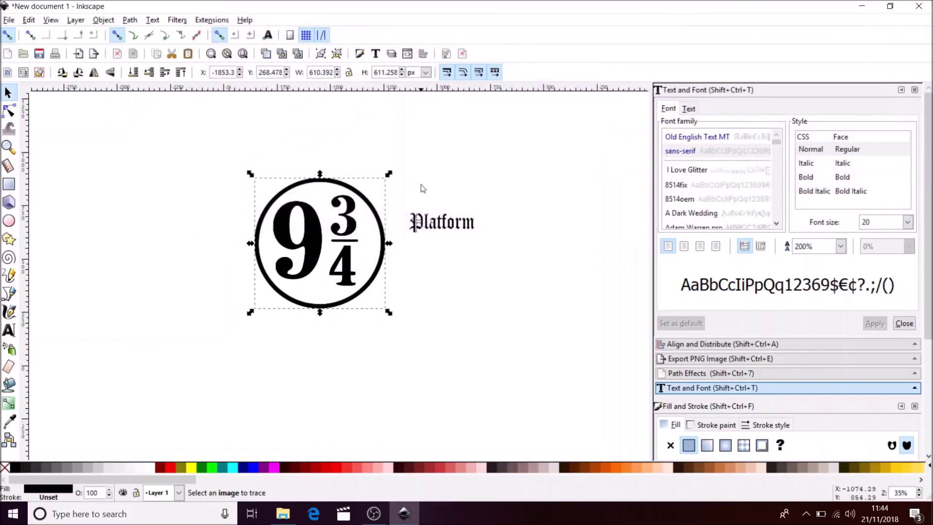
Move the traced 9 3/4 path to the right of the "Platform" text and delete the original embedded image
drag(313, 234, 525, 263)
drag(525, 264, 526, 264)
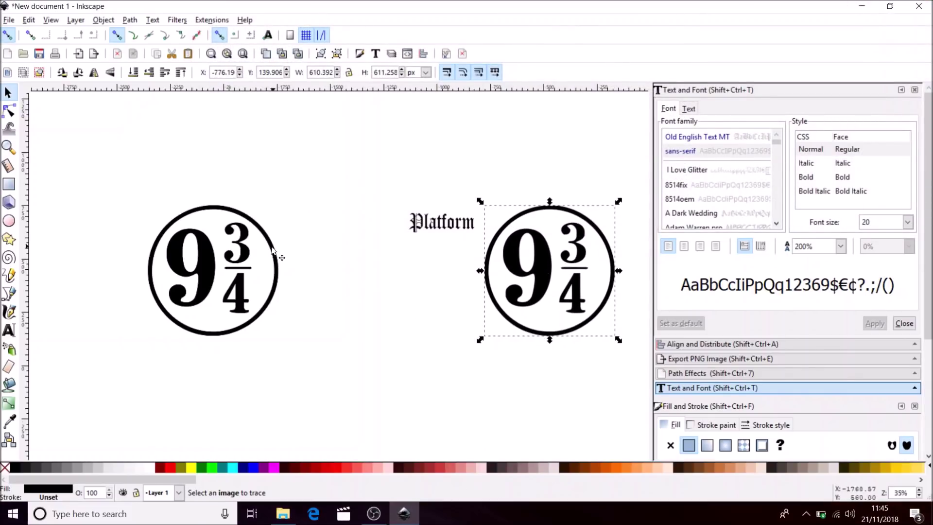
click(204, 270)
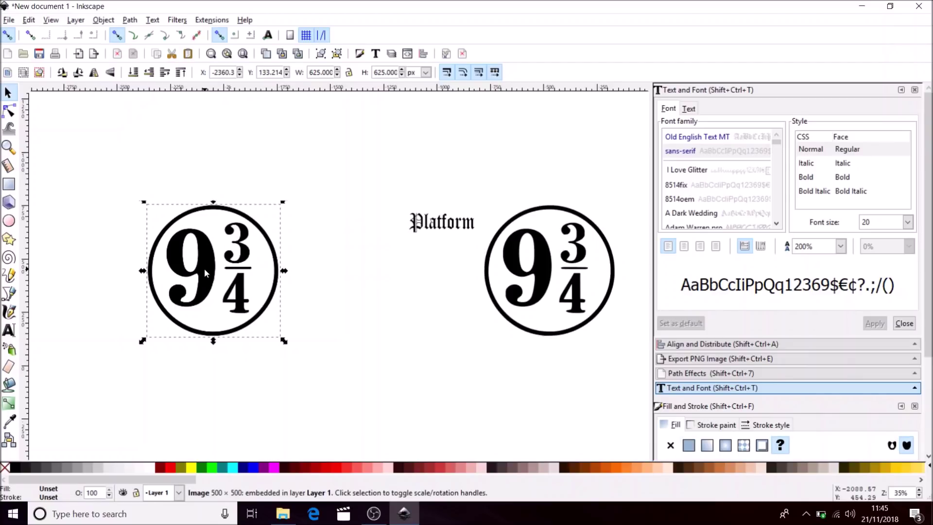
key(Delete)
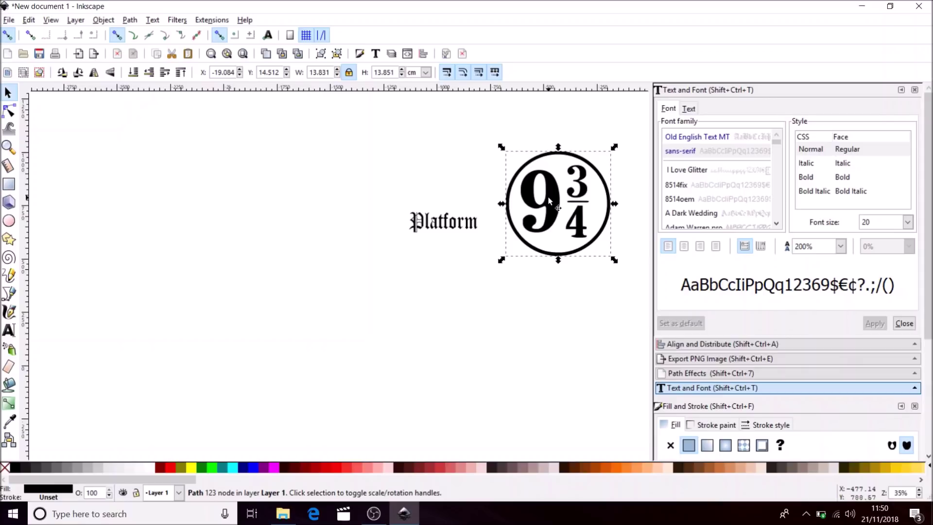
Set the "Platform" text's height to 3 in with proportions locked, and move it left, clear of the 9 3/4 circle
click(431, 223)
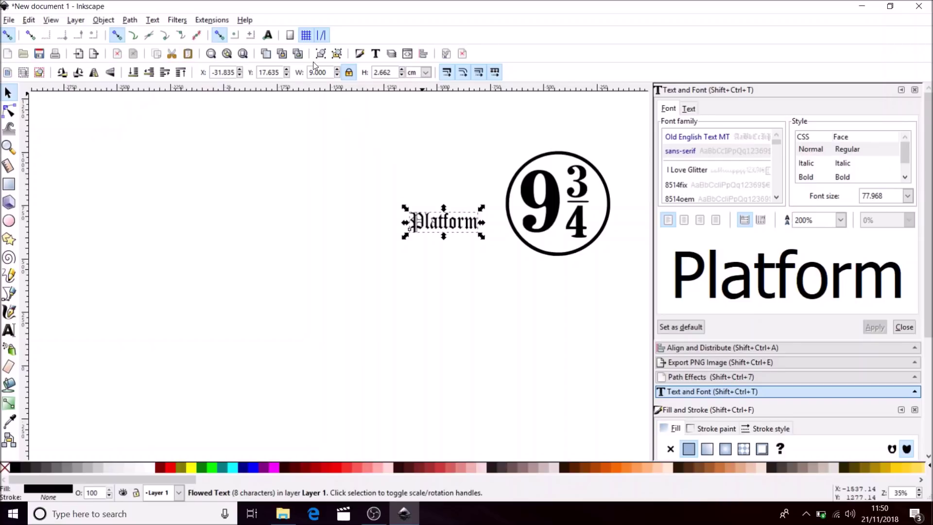
click(425, 73)
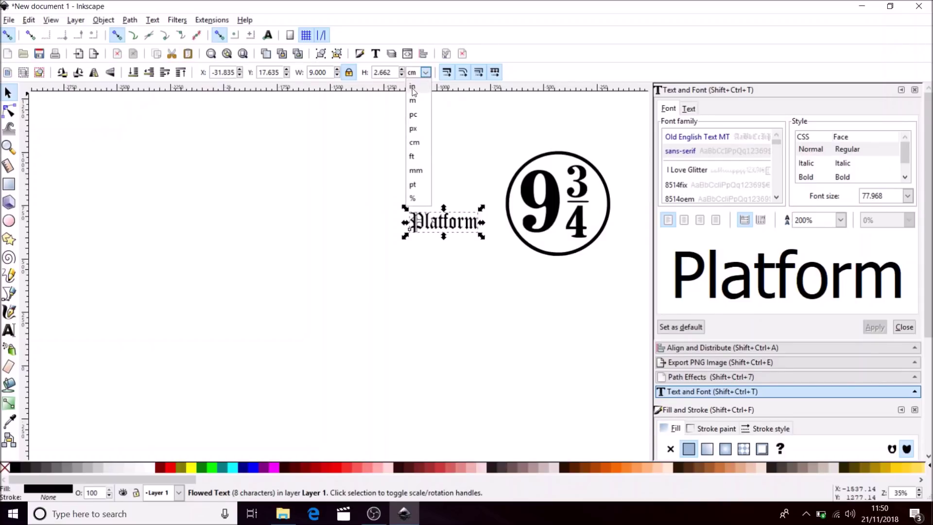
click(412, 87)
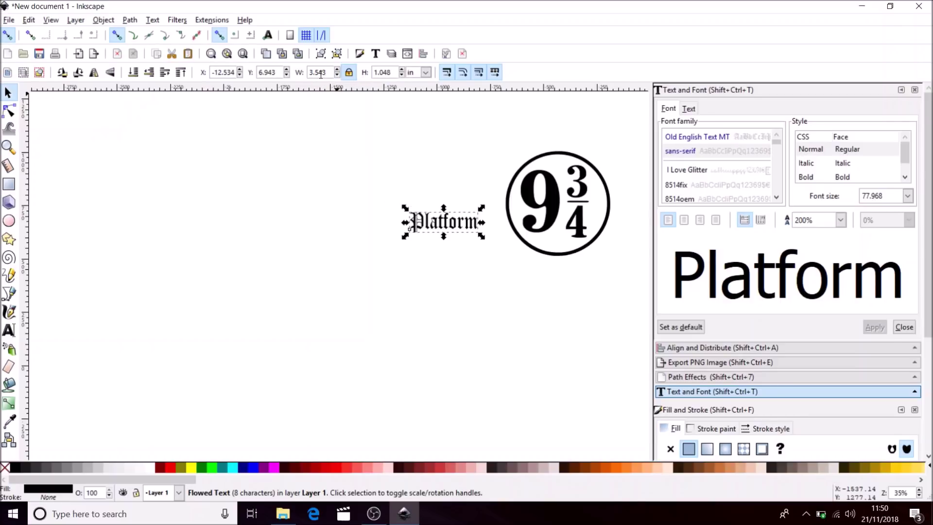
double_click(384, 72)
text(3)
key(Return)
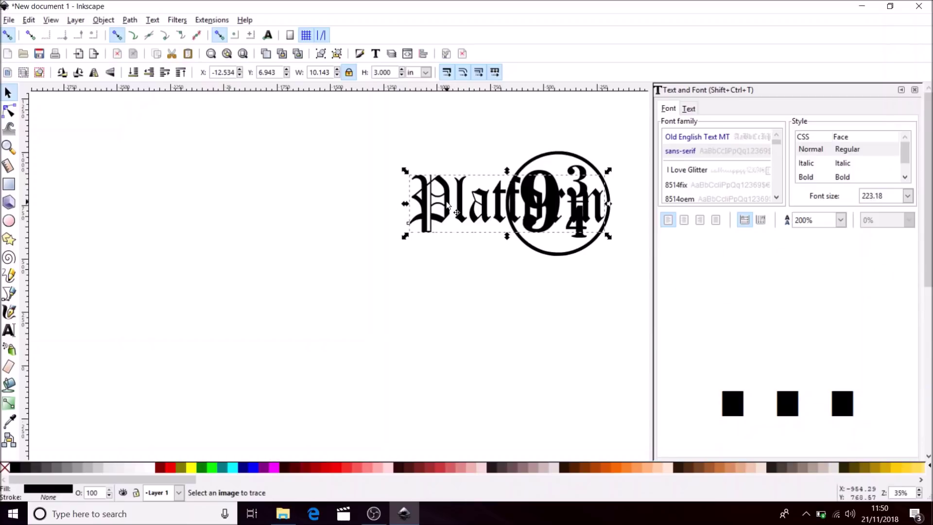
drag(447, 204, 283, 206)
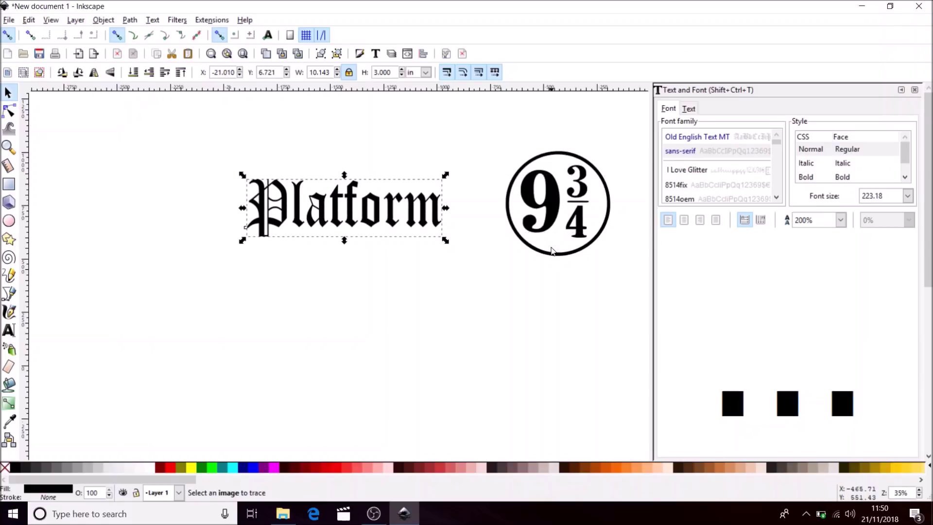
Set the 9 3/4 circle's height to 3 in with proportions locked, and place it just after the "Platform" text
click(546, 197)
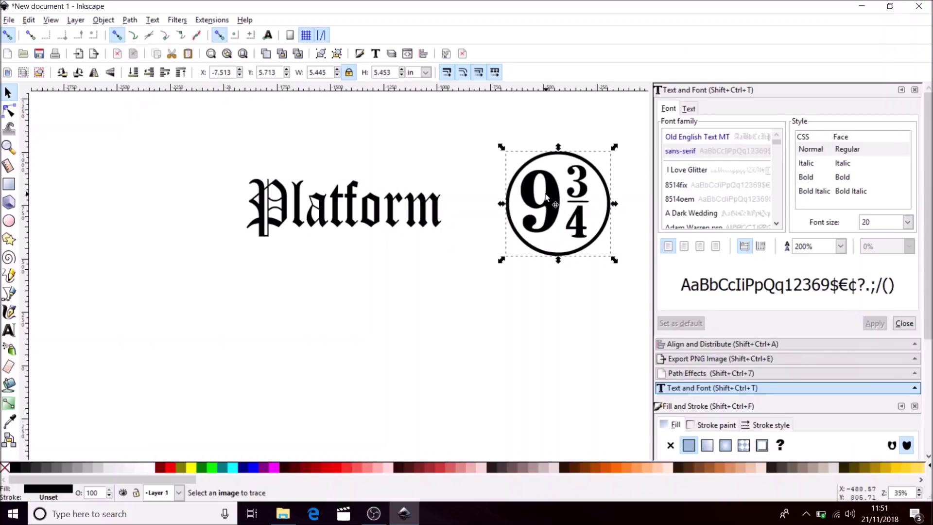
triple_click(395, 72)
text(3)
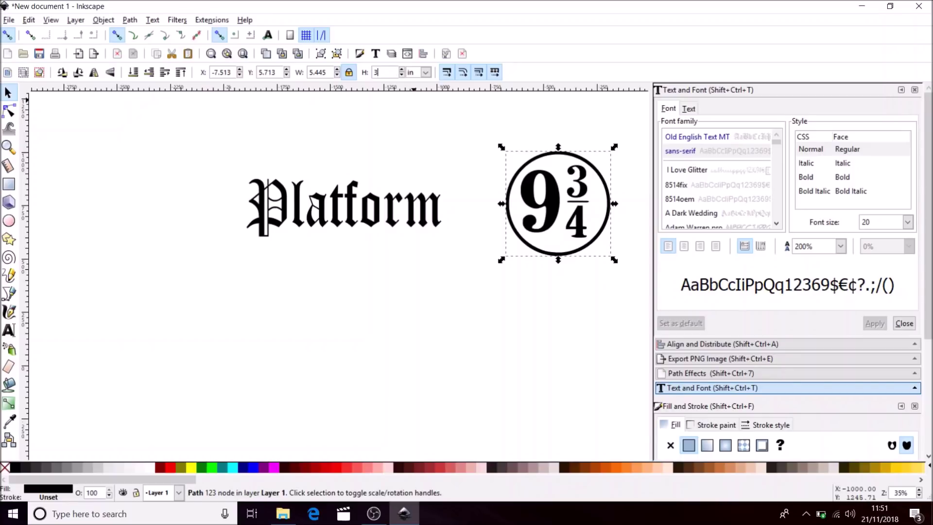
key(Return)
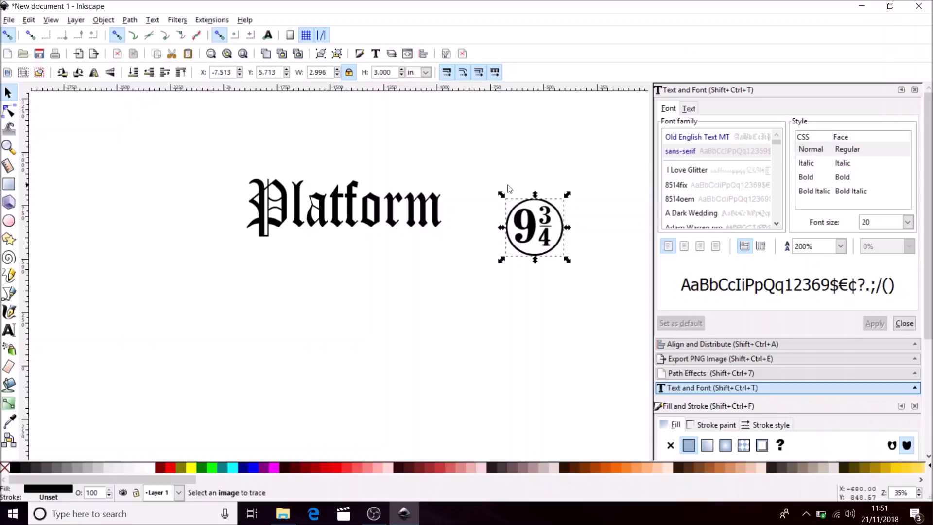
drag(529, 220, 498, 203)
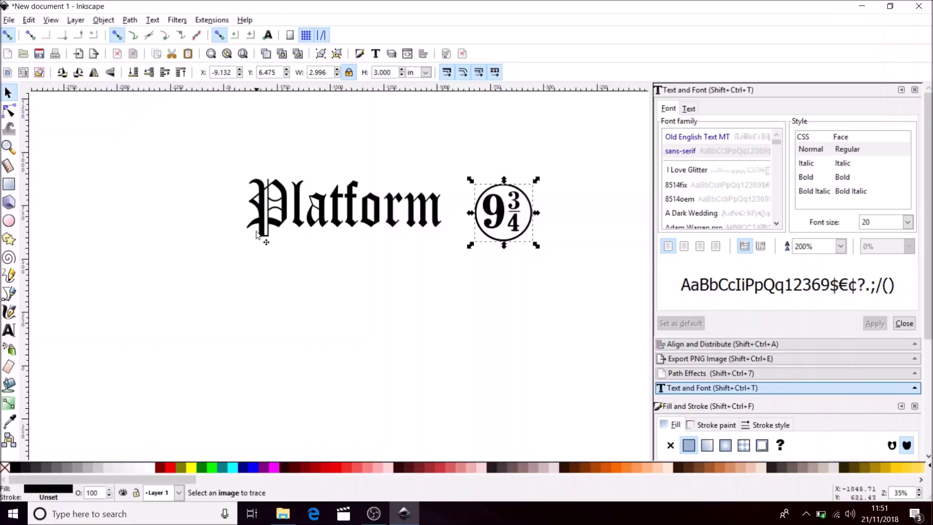
drag(504, 212, 489, 210)
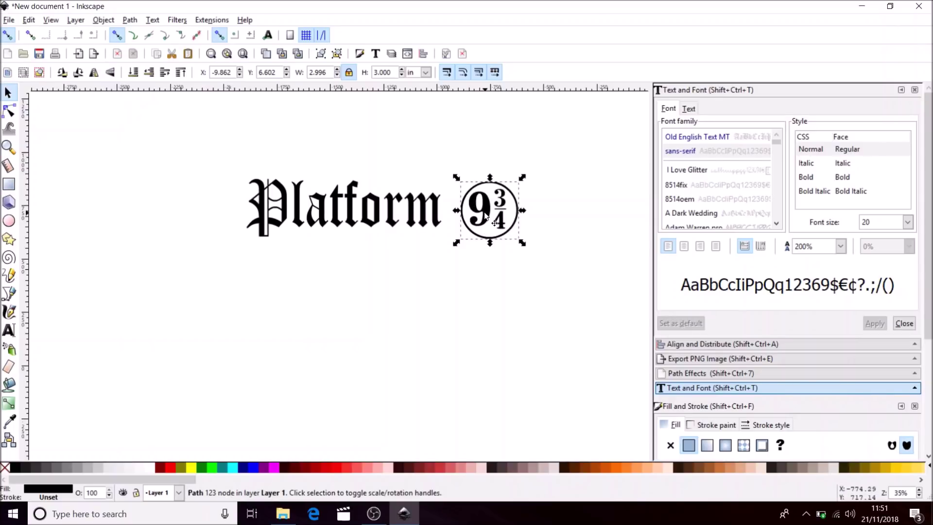
Select the circle and the "Platform" text together and centre them on a horizontal axis, relative to Last selected
key(shift)
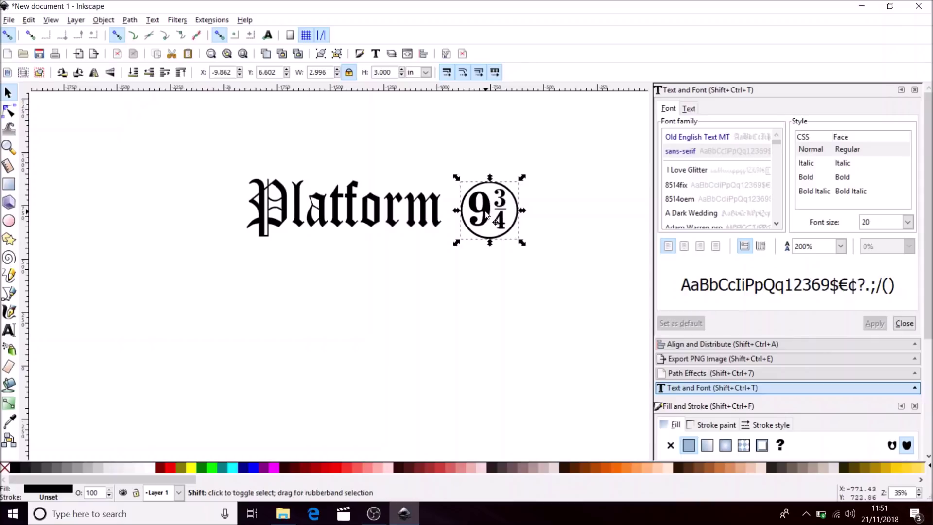
shift+click(298, 196)
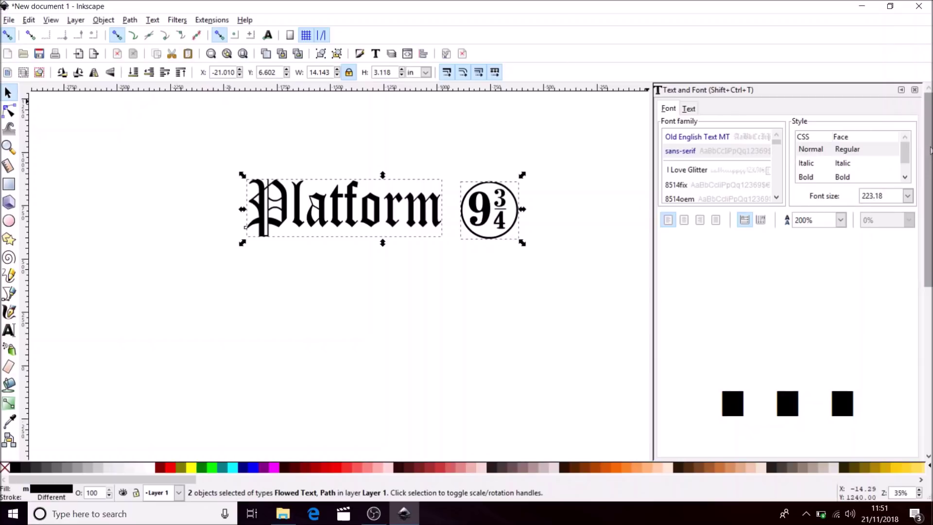
mouse_move(929, 130)
mouse_down()
mouse_move(925, 293)
mouse_move(920, 203)
mouse_move(920, 282)
mouse_up()
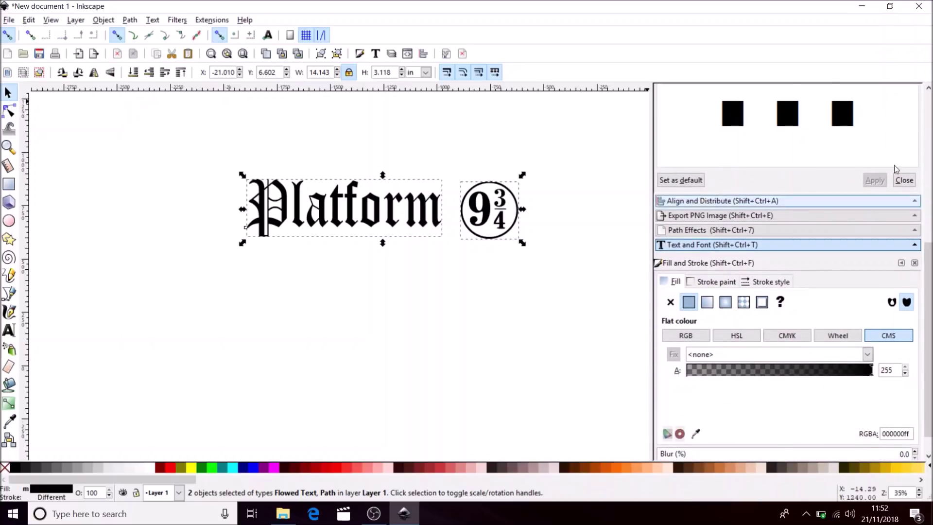
click(715, 202)
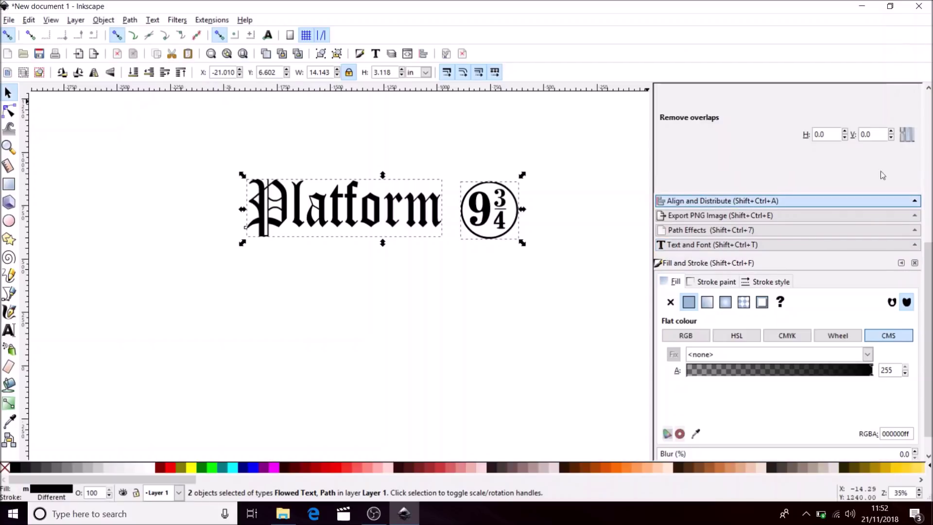
scroll(928, 280, up, 8)
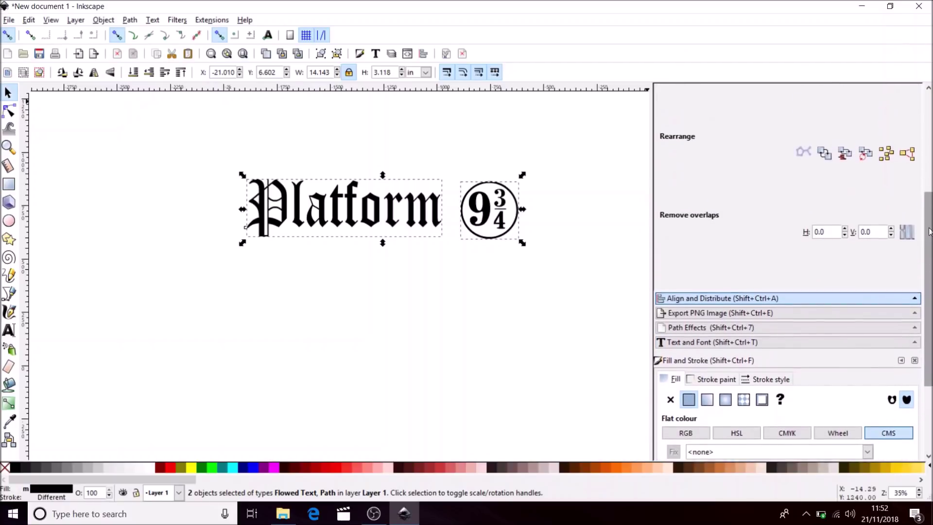
scroll(793, 271, up, 3)
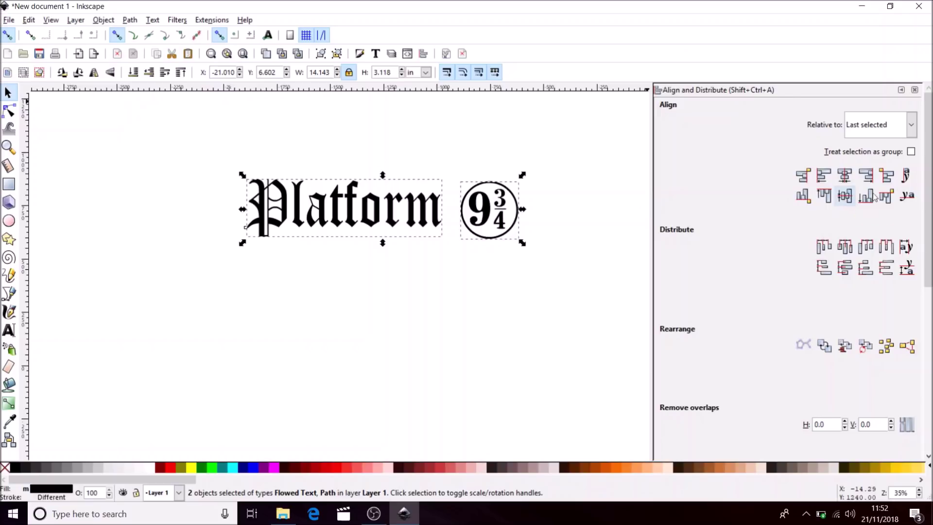
click(911, 126)
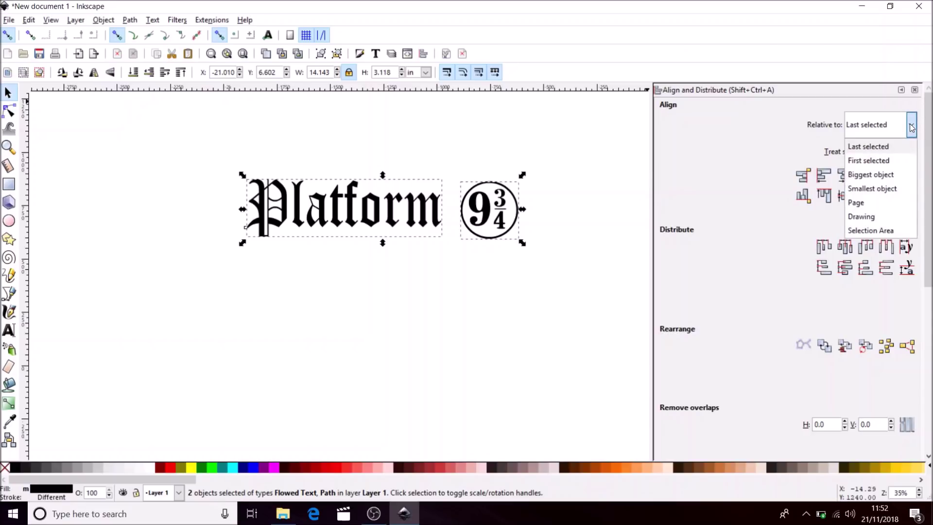
click(911, 127)
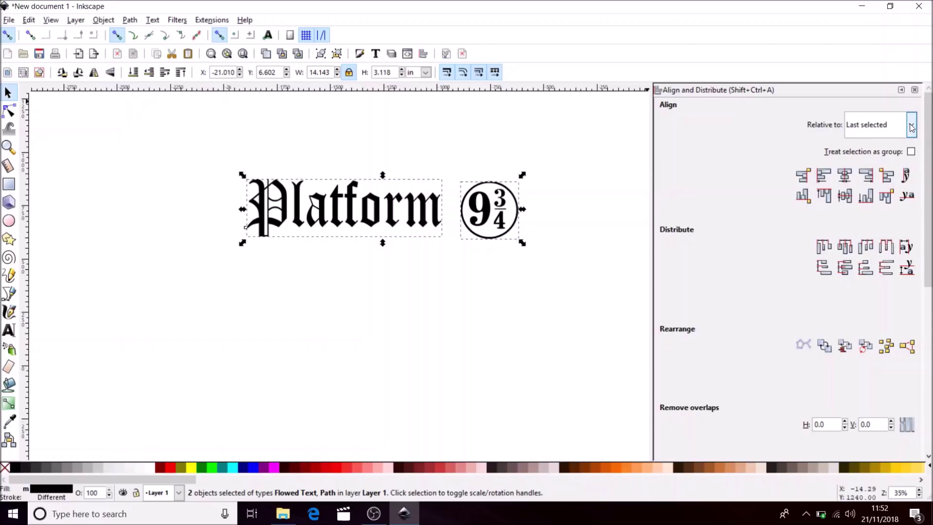
click(845, 196)
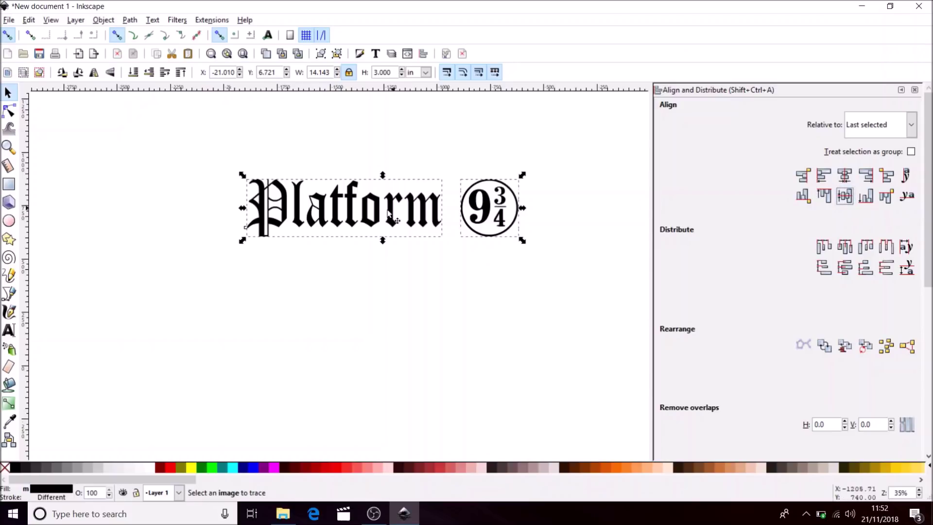
Move the 9 3/4 circle closer to the end of "Platform" and centre it again with the text on a horizontal axis
click(430, 267)
key(ctrl+shift+f)
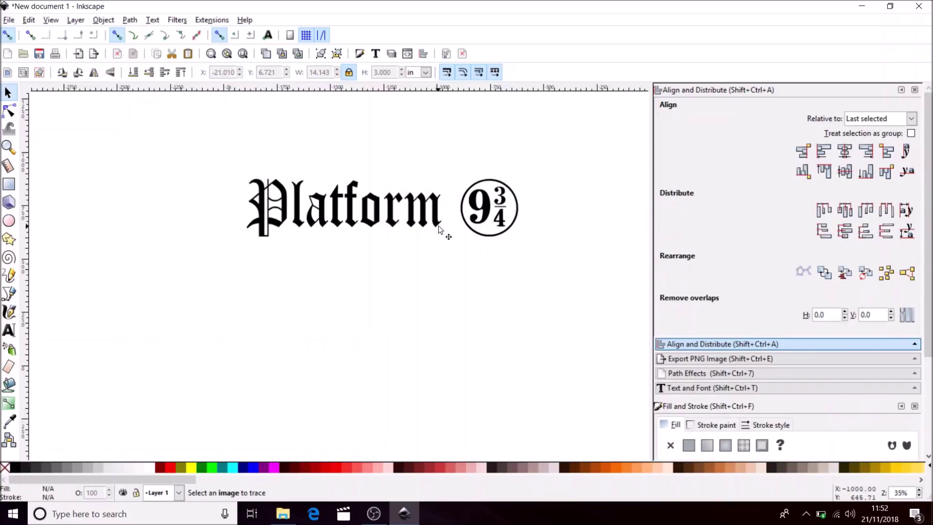
click(487, 215)
drag(488, 216, 474, 216)
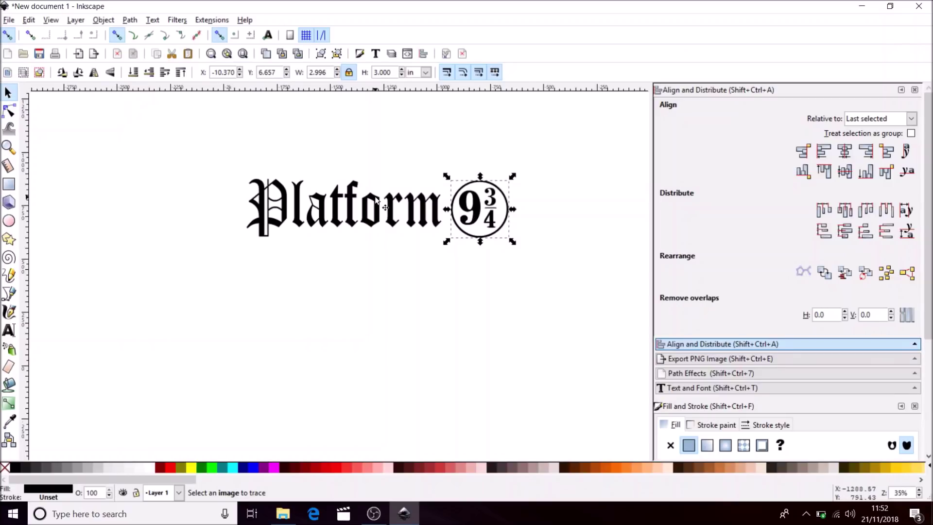
shift+click(377, 199)
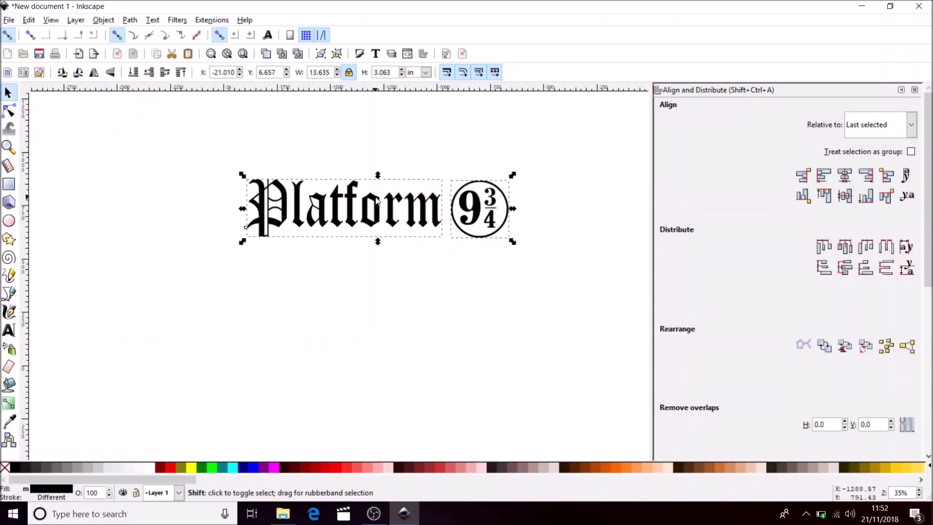
click(844, 195)
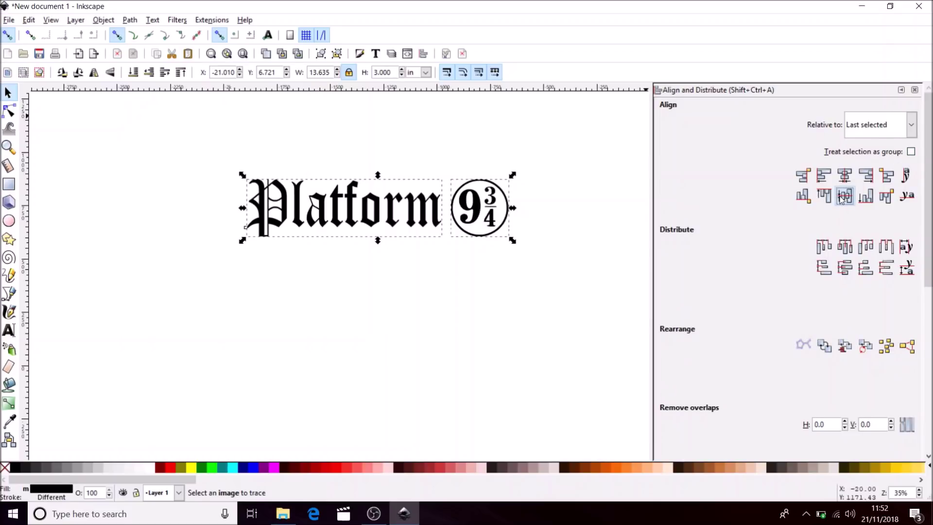
Deselect the lettering and the circle, and open the Fill and Stroke settings
click(519, 299)
key(ctrl+shift+f)
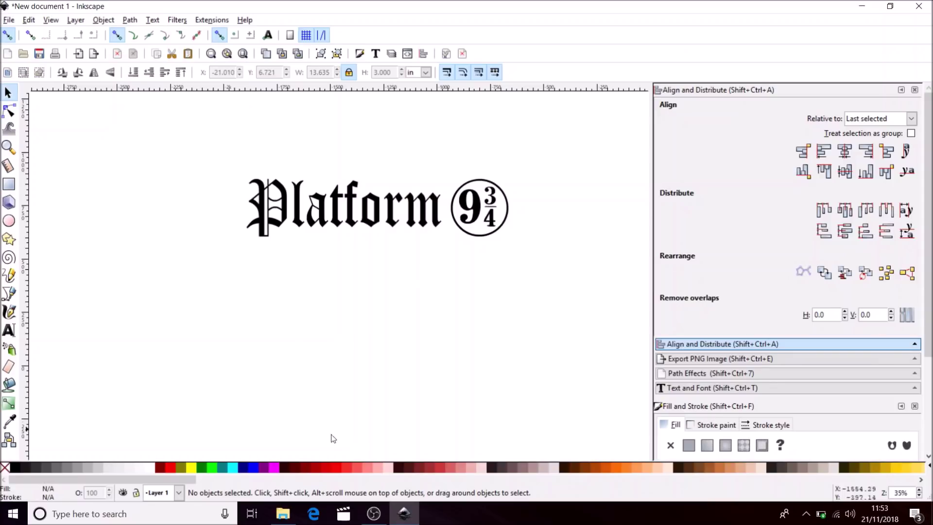
Switch to Microsoft Edge and search Bing for images of "sign shapes"
click(314, 512)
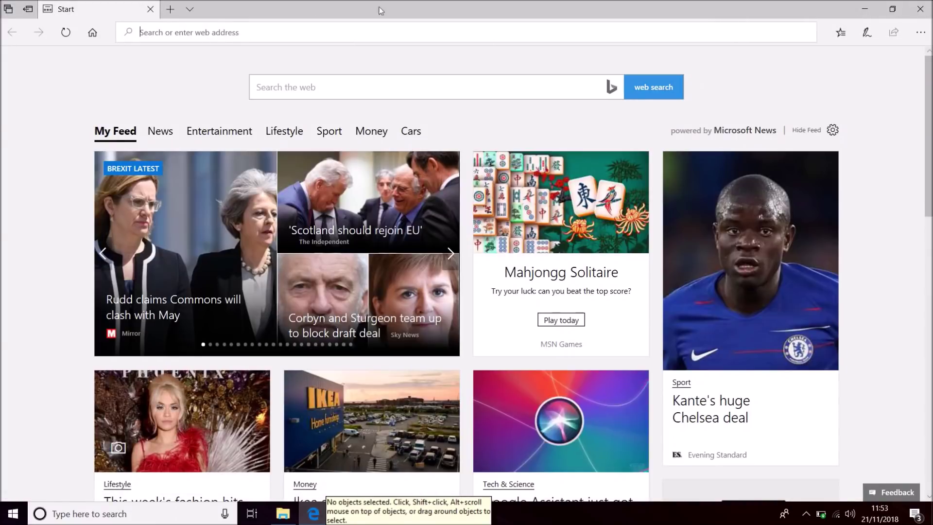
click(336, 84)
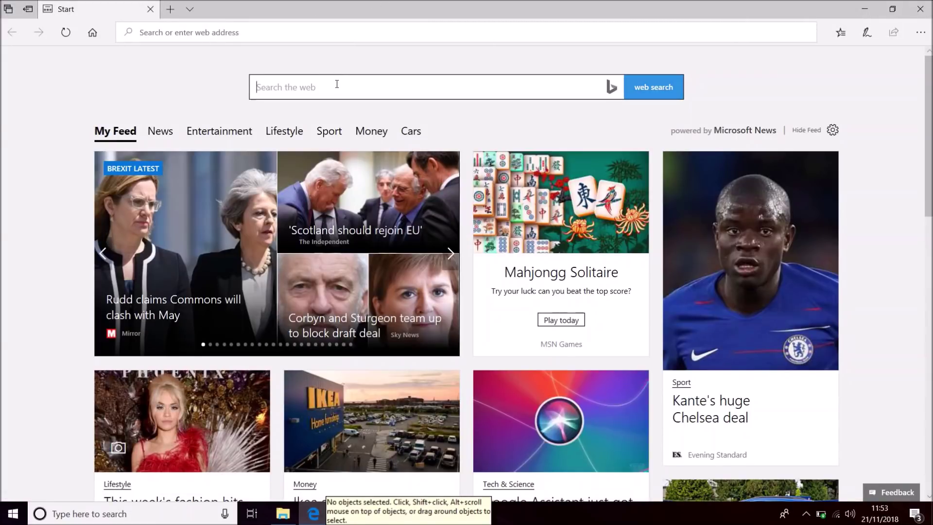
text(sign )
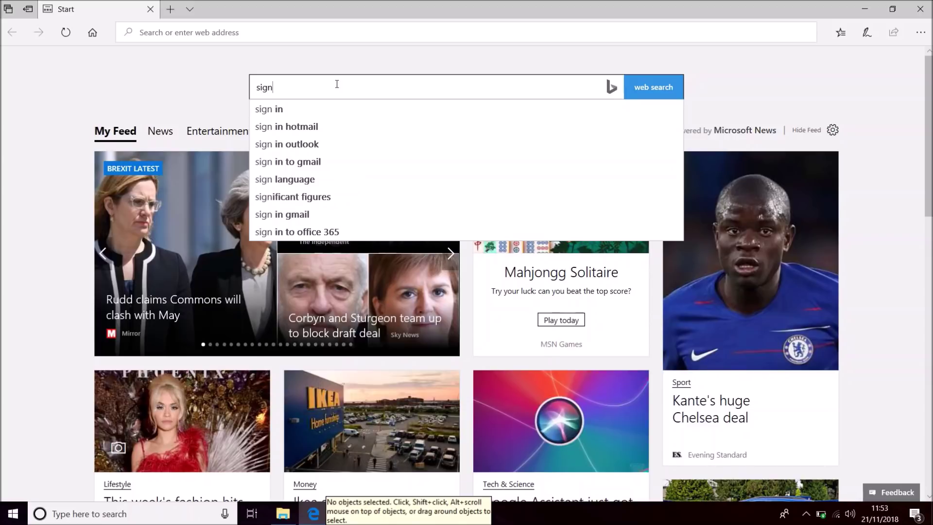
text(shapes)
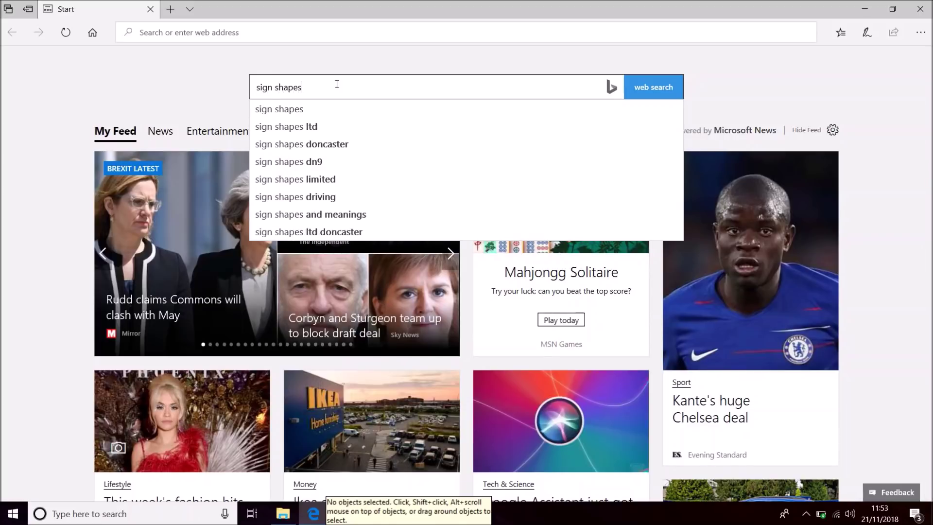
key(Return)
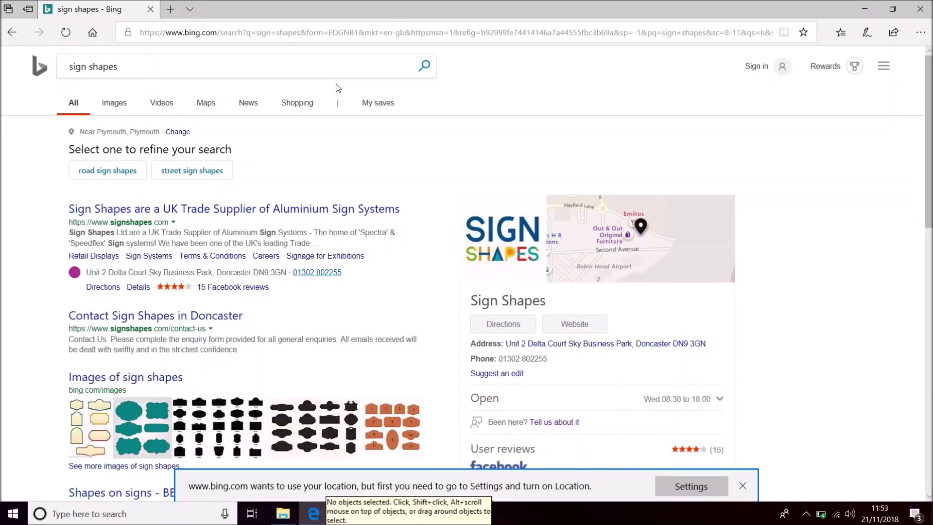
click(112, 105)
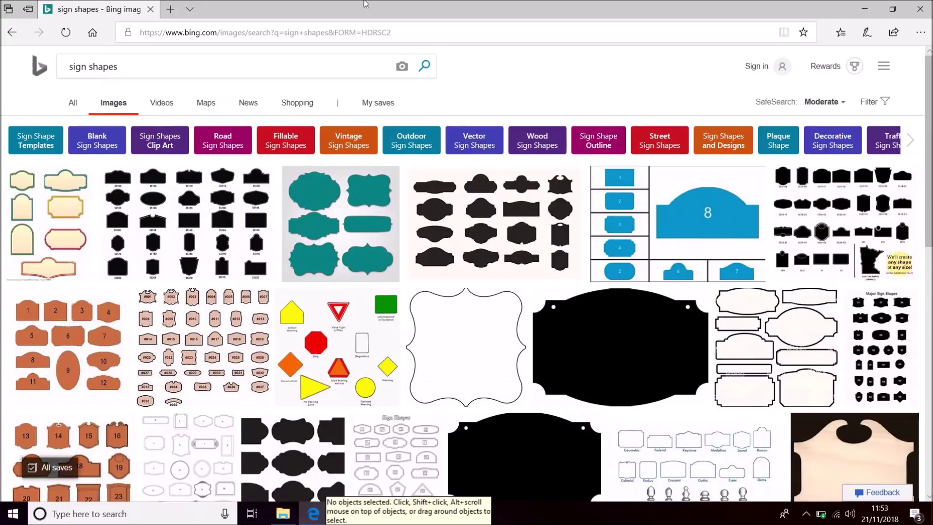
From the Blank Sign Shapes image results, open the Vecteezy picture of nine dark label shapes and save it to the desktop as "sign shapes"
mouse_move(530, 213)
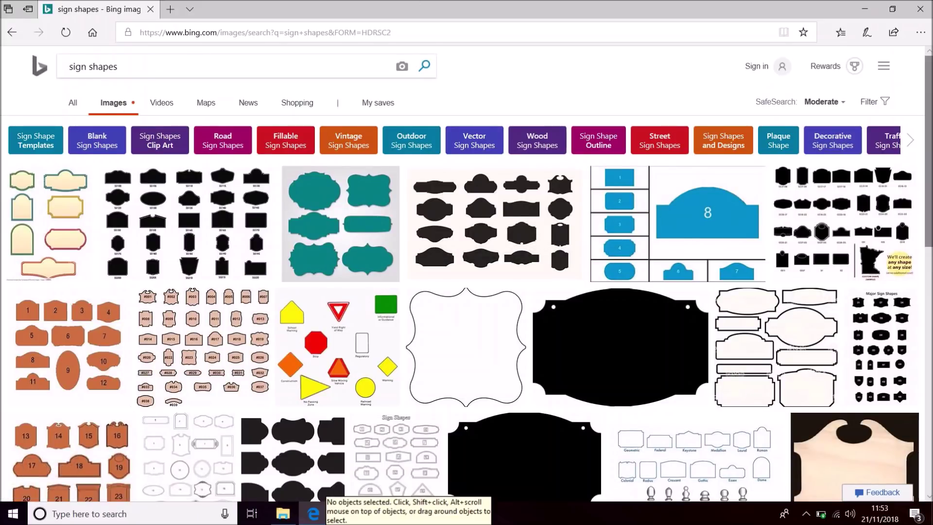
scroll(918, 190, down, 2)
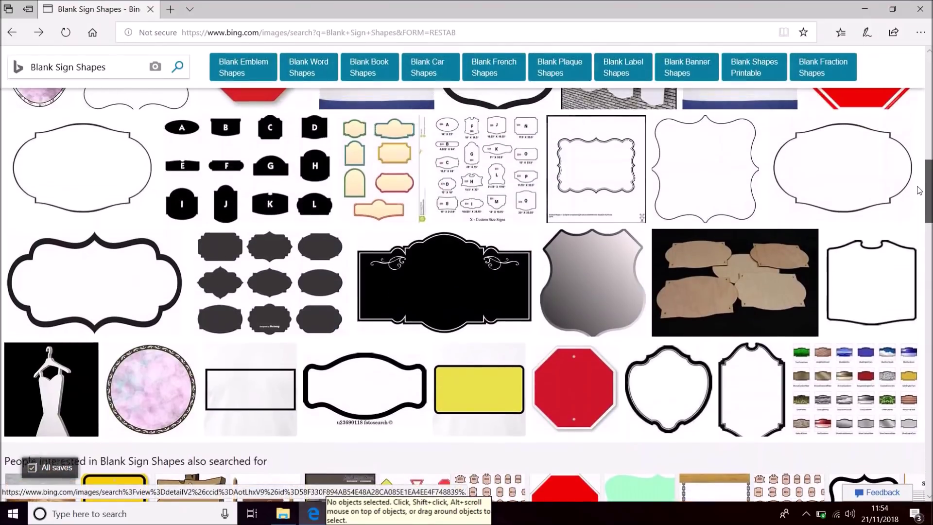
scroll(918, 190, up, 1)
mouse_move(260, 294)
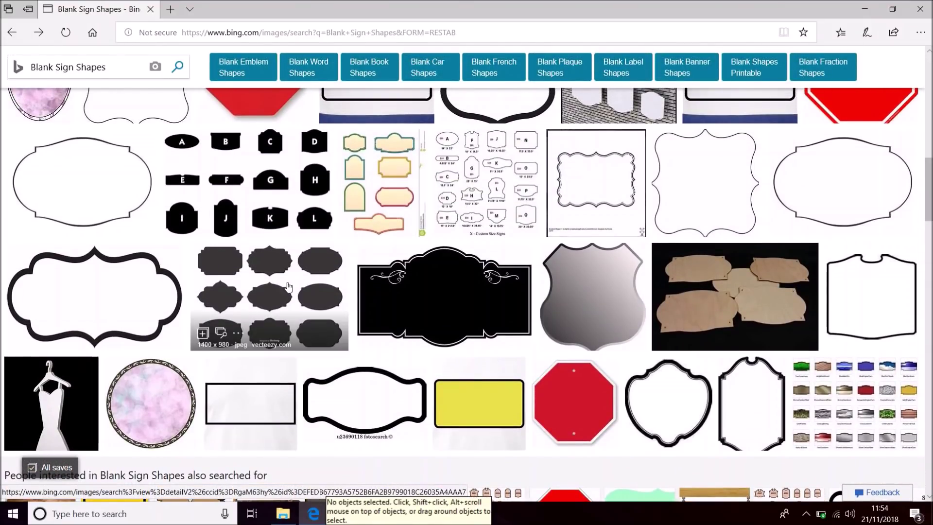
click(261, 293)
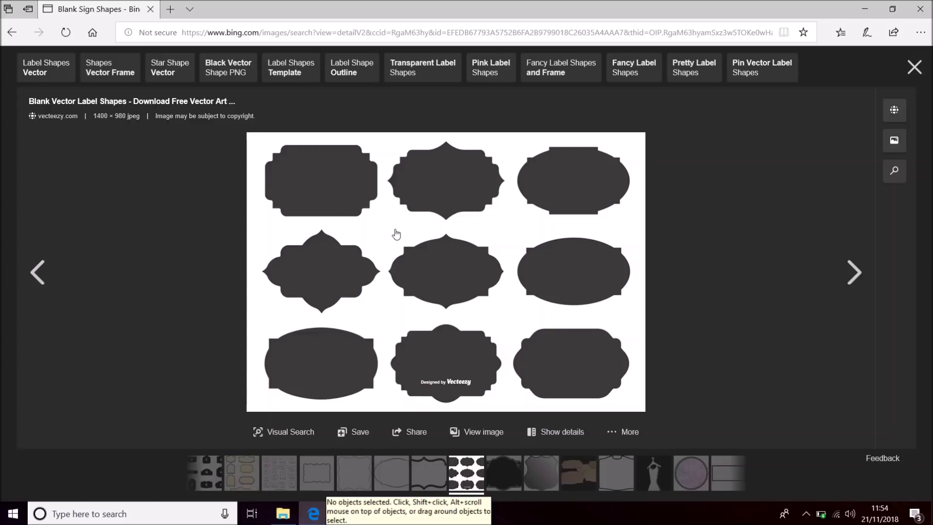
right_click(451, 257)
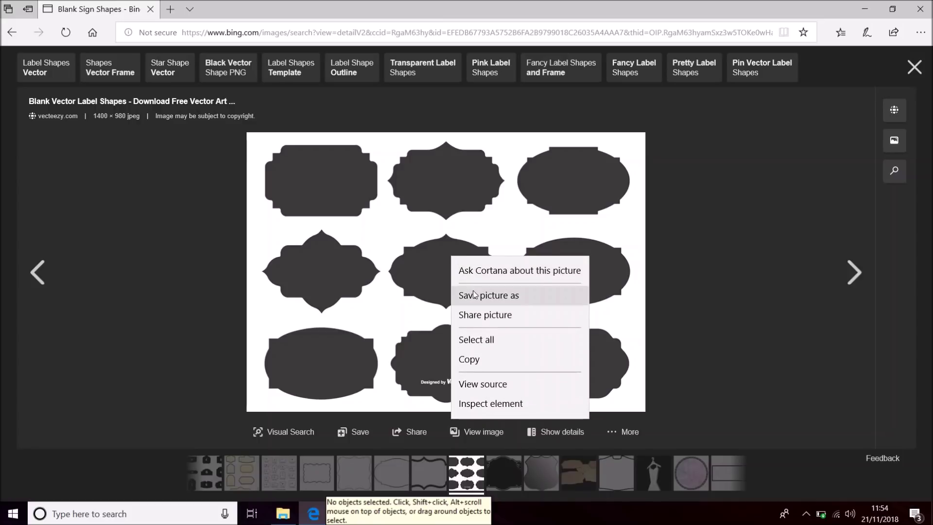
click(474, 296)
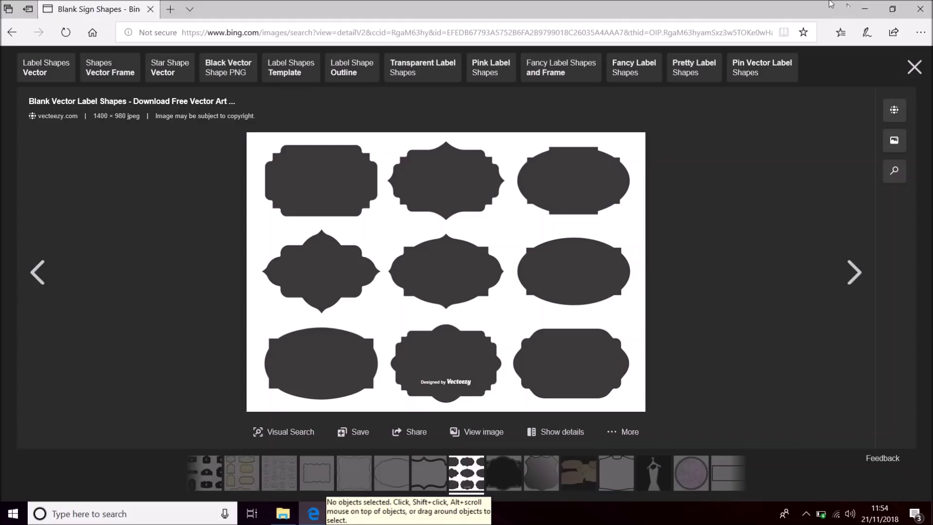
Return to the desktop and open the saved "sign shapes" picture in paint.net
click(860, 8)
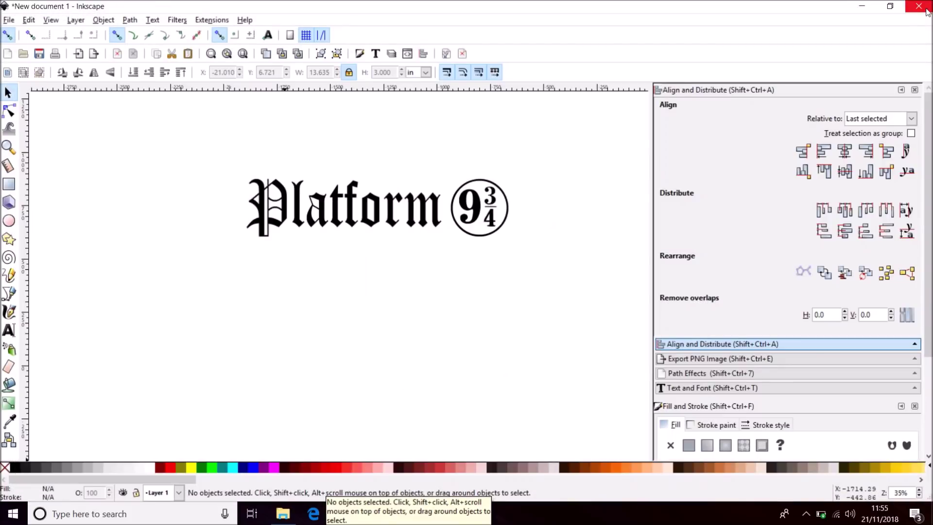
click(861, 6)
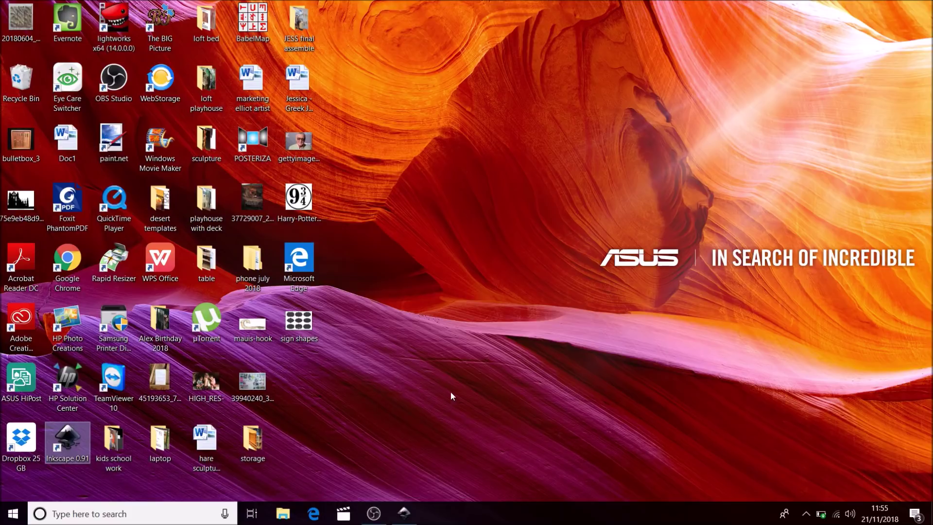
right_click(306, 322)
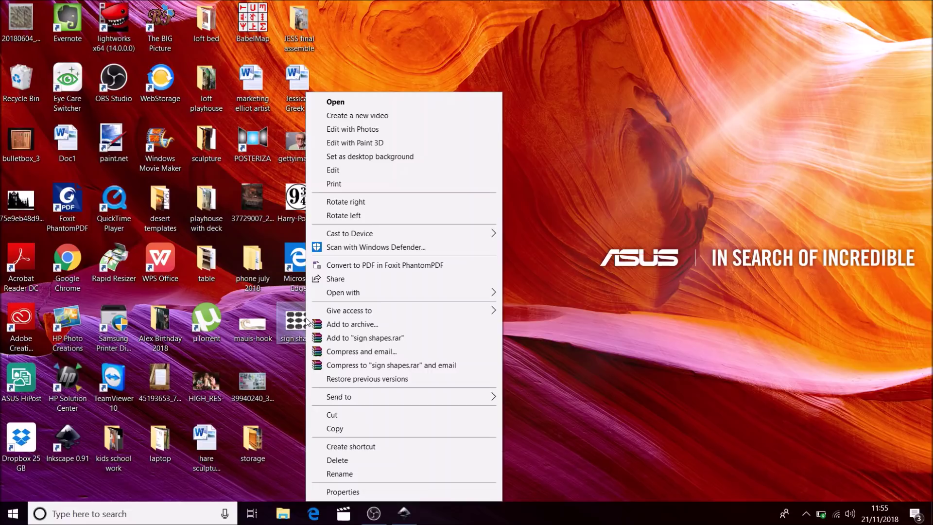
mouse_move(354, 292)
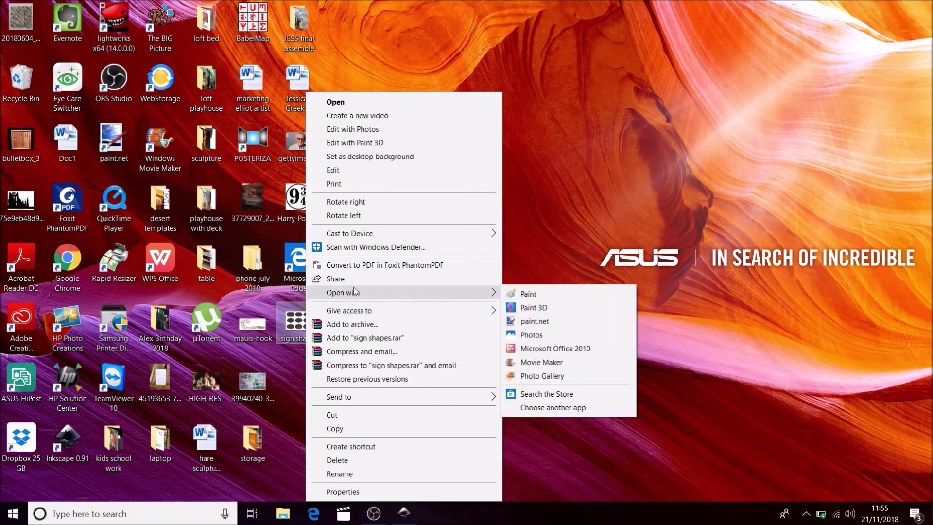
click(530, 321)
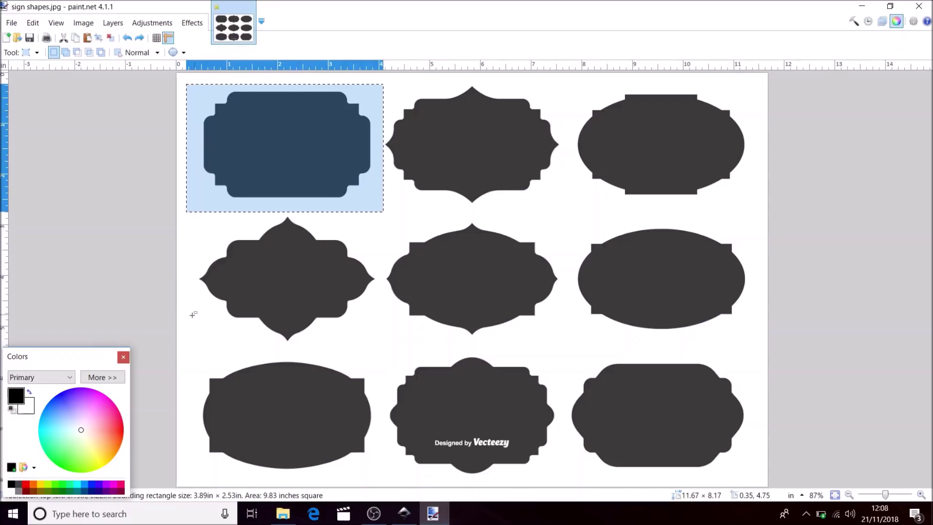
Crop the picture to a selection of about 3.89 × 2.53 in around the first plaque shape, and save sign shapes.jpg at quality 40
click(83, 24)
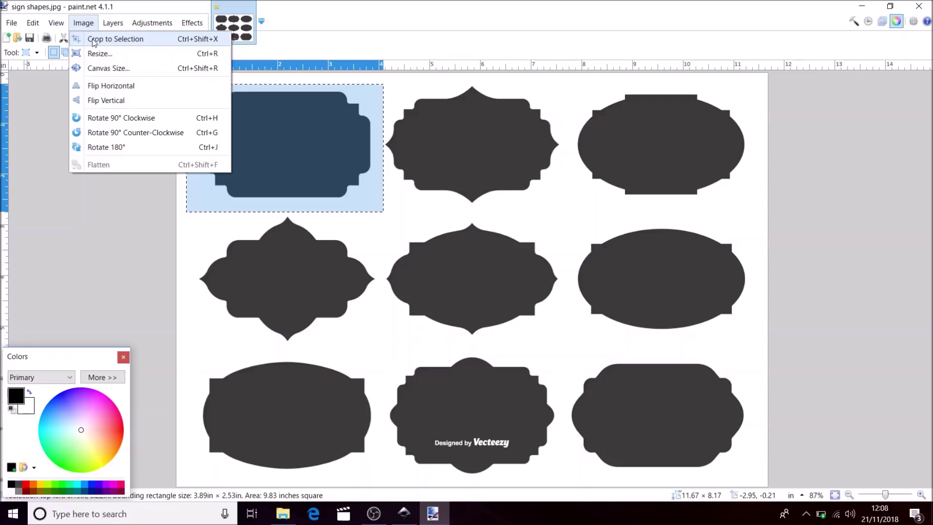
click(94, 41)
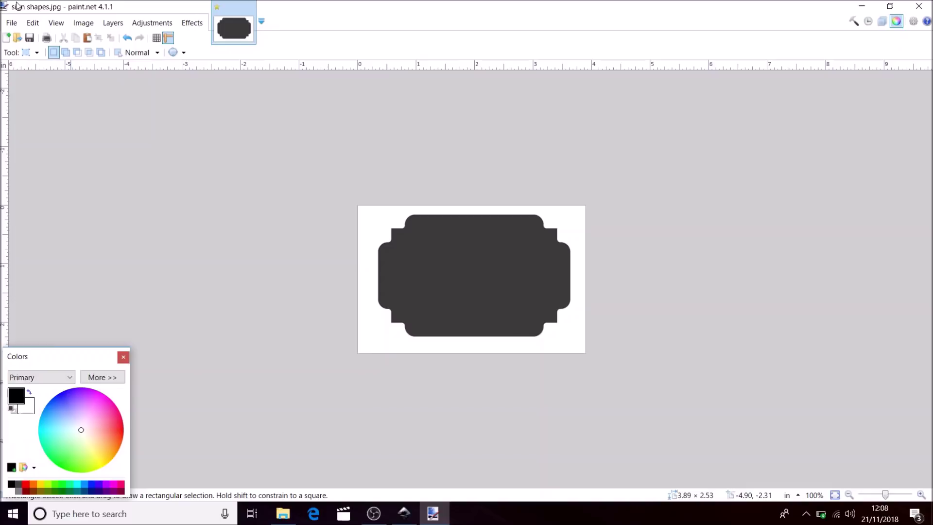
click(11, 23)
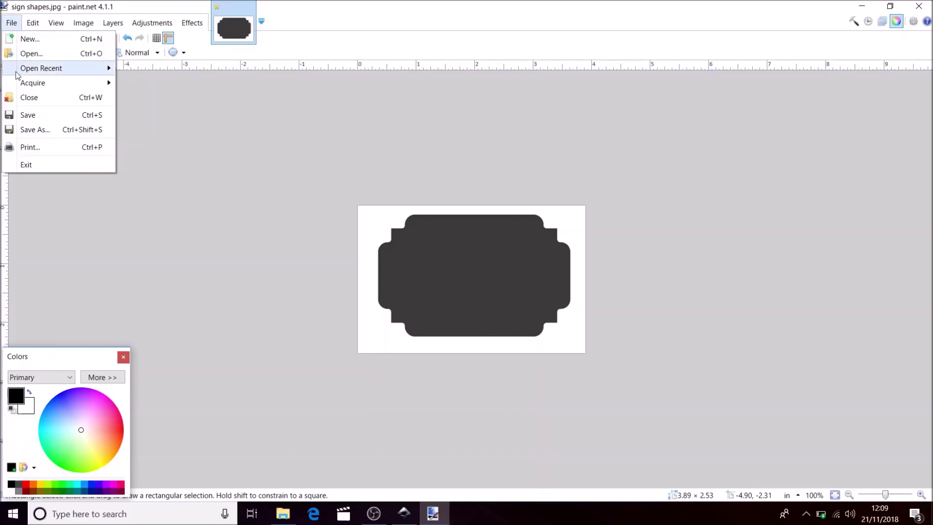
click(29, 115)
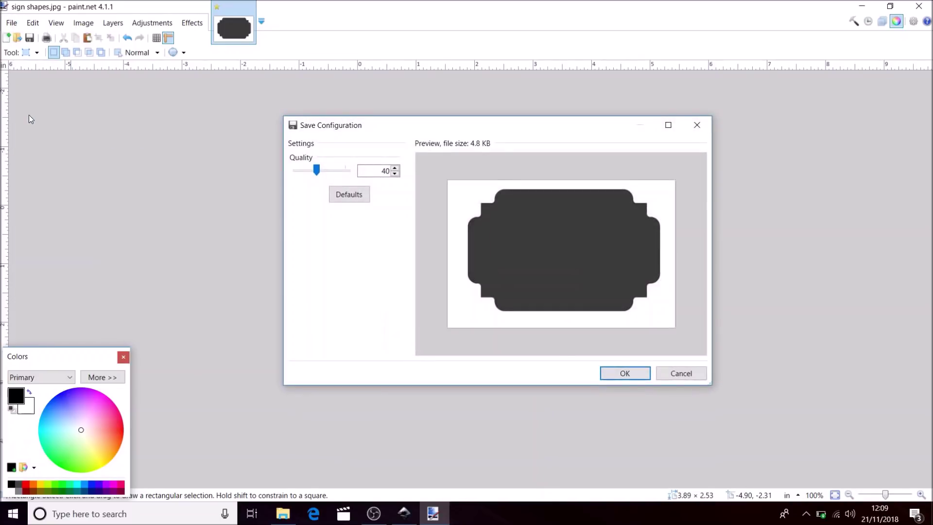
click(614, 372)
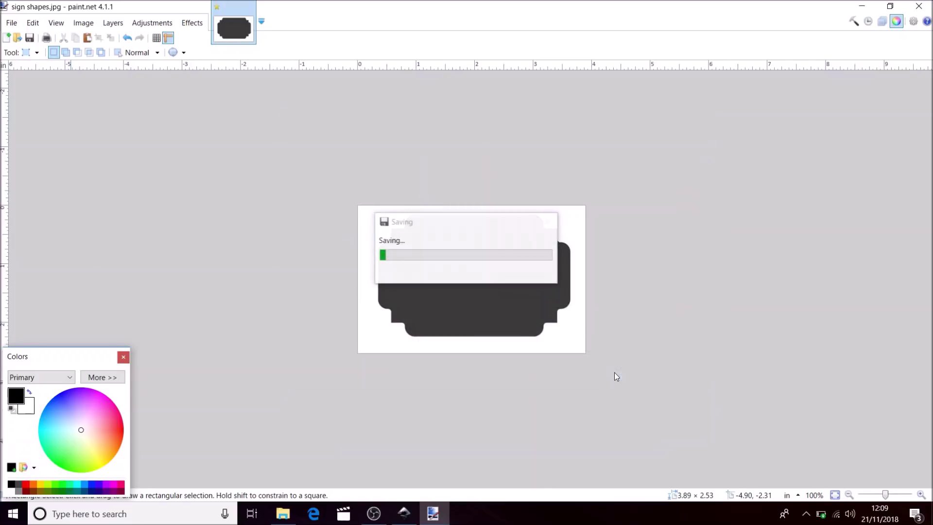
Switch to Inkscape, import the cropped plaque image embedded with smooth rendering, and place it below the "Platform" text
click(404, 512)
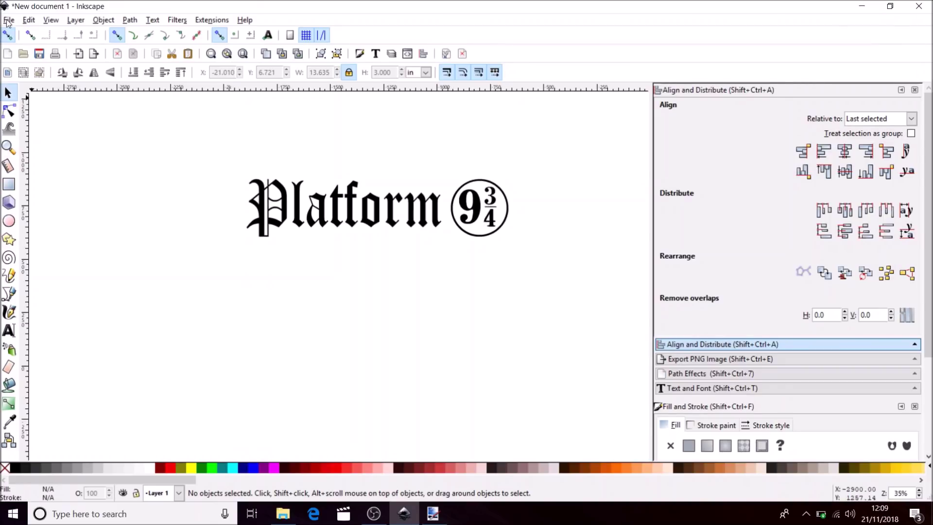
click(8, 20)
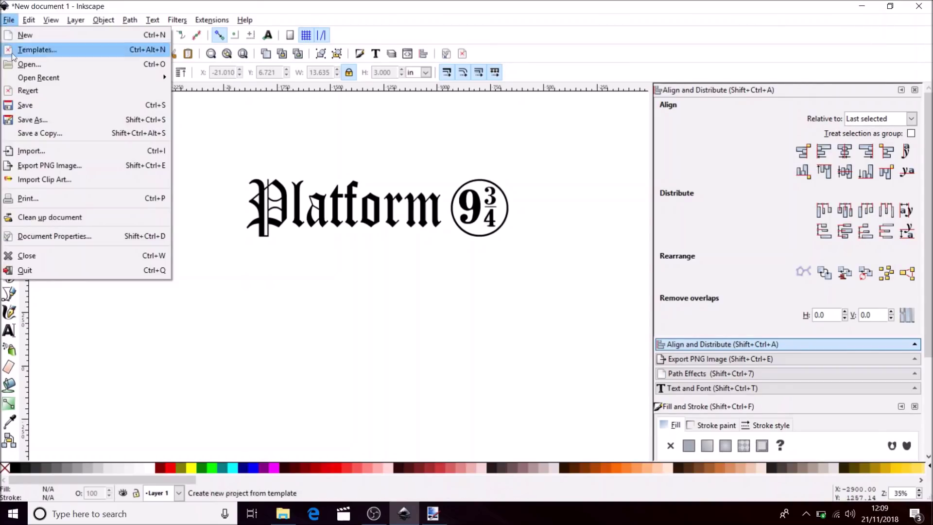
click(28, 155)
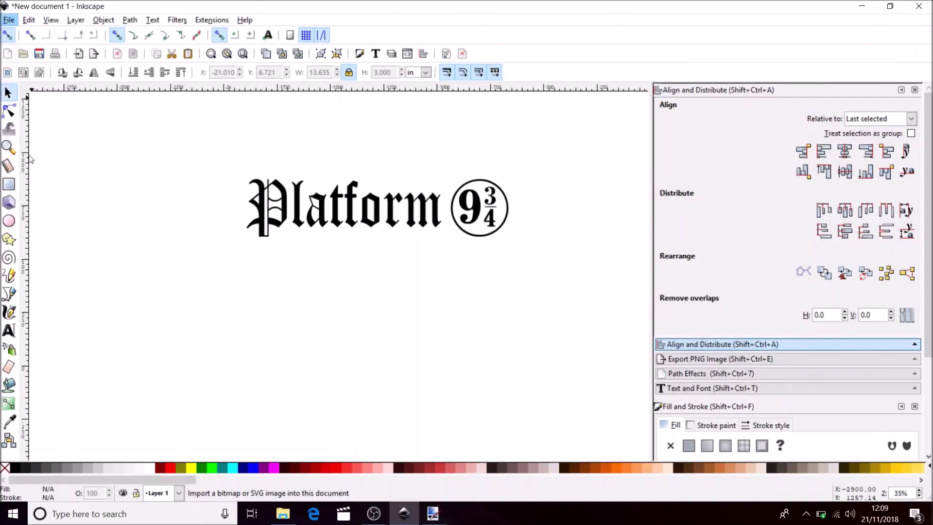
click(543, 436)
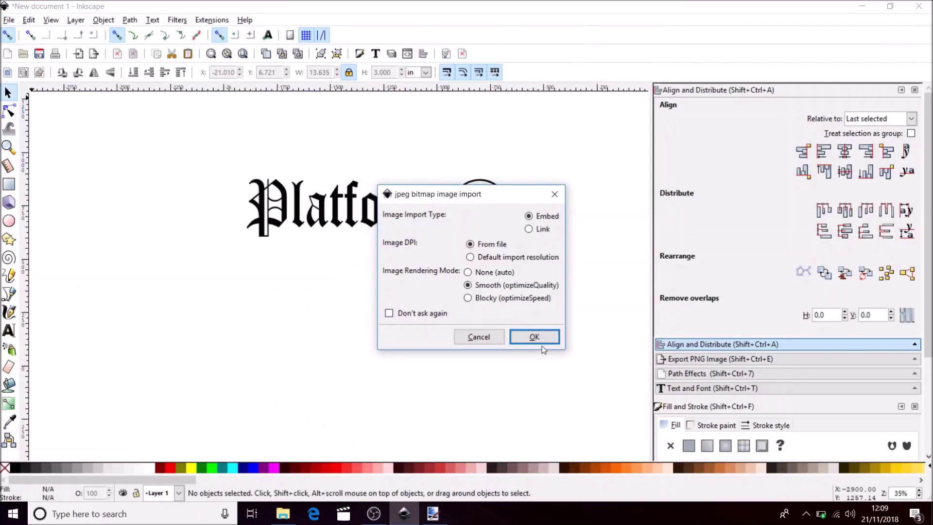
click(538, 342)
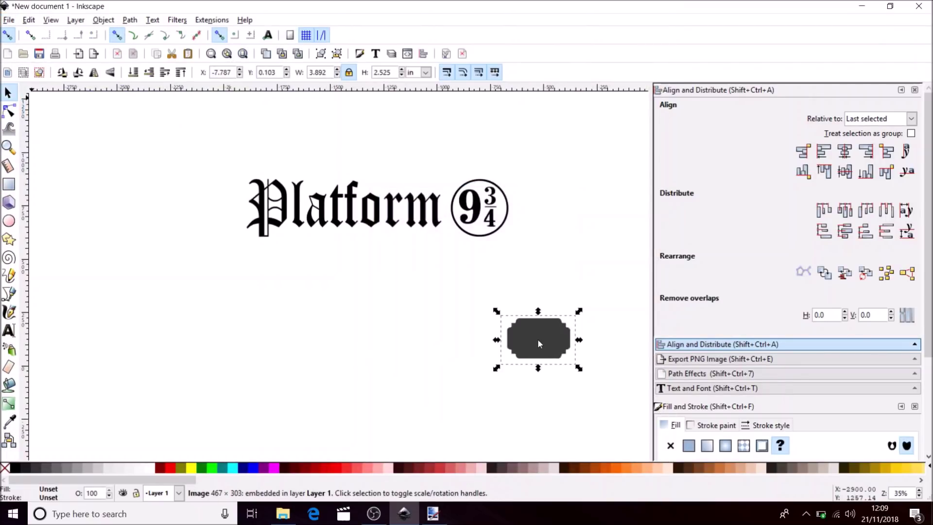
drag(537, 339, 320, 297)
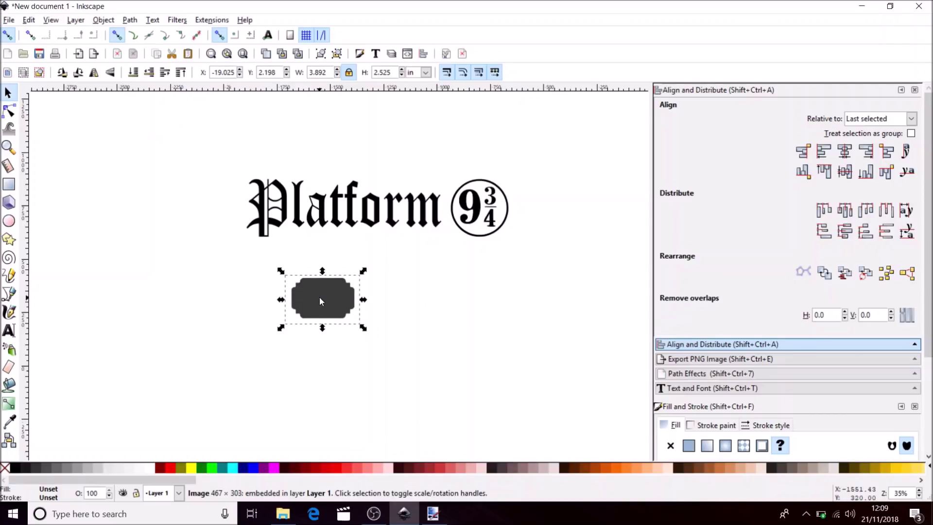
Trace the plaque image with a brightness cutoff of 0.450, and move the traced shape off the original to its right
click(130, 20)
click(140, 36)
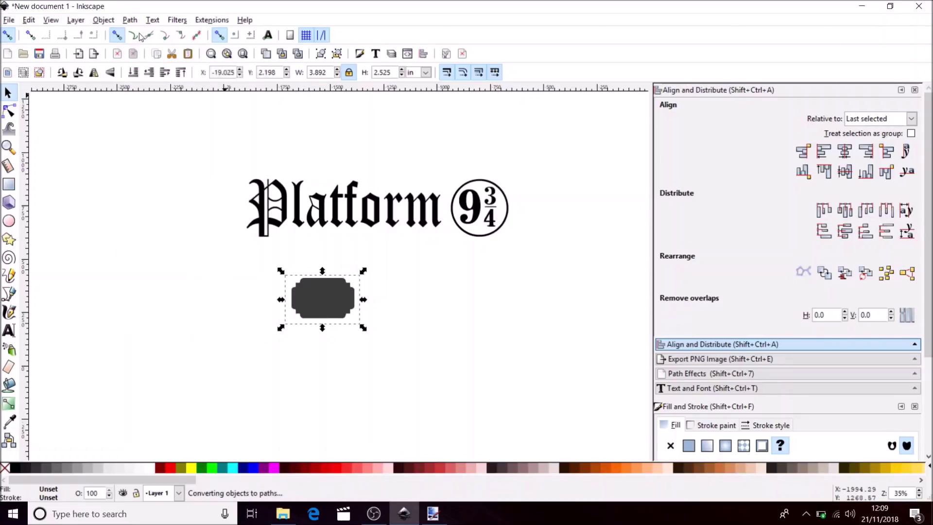
click(130, 21)
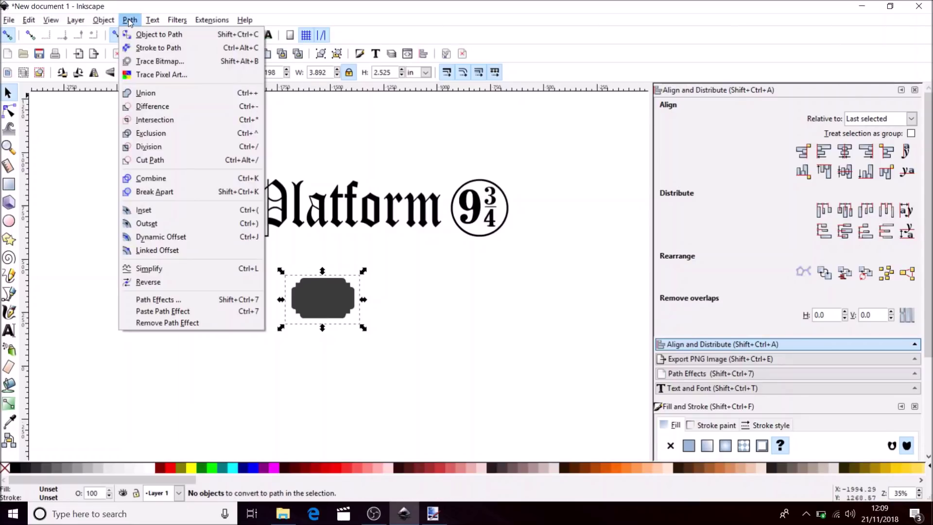
click(147, 63)
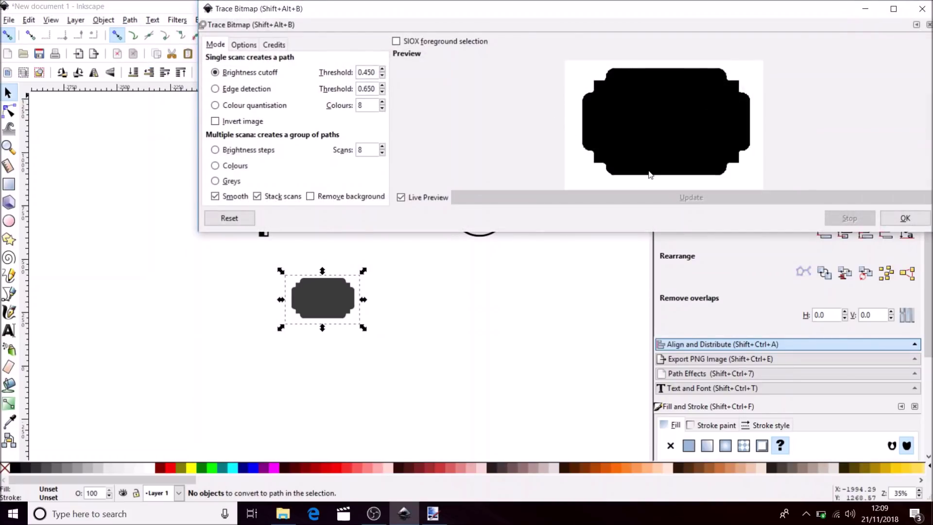
click(905, 219)
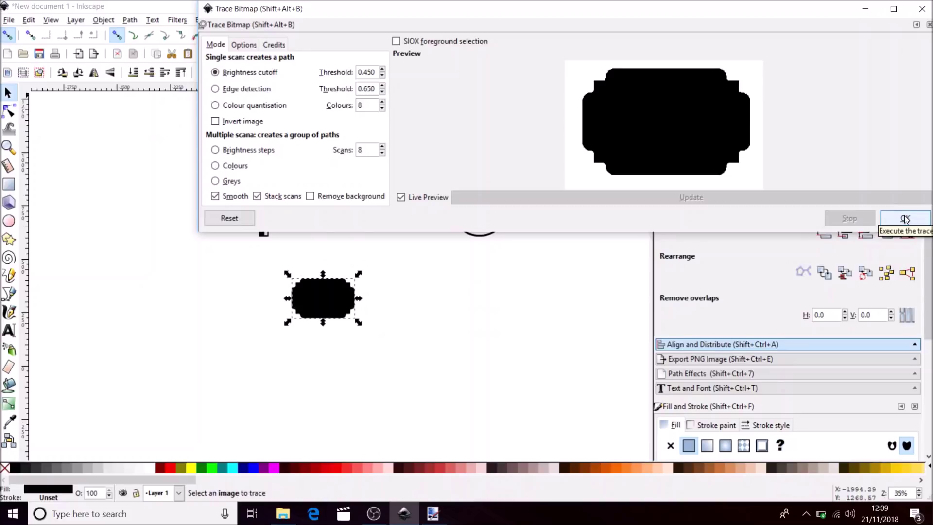
click(922, 8)
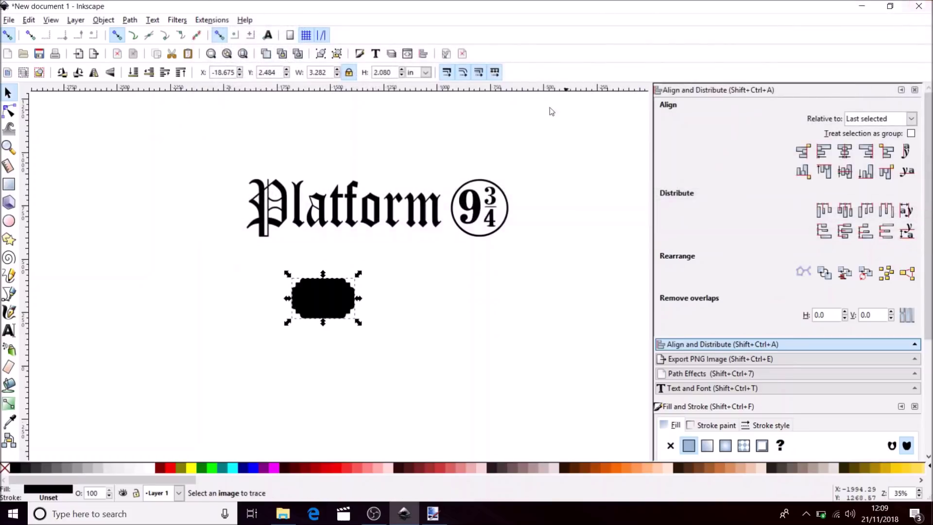
drag(317, 294, 446, 306)
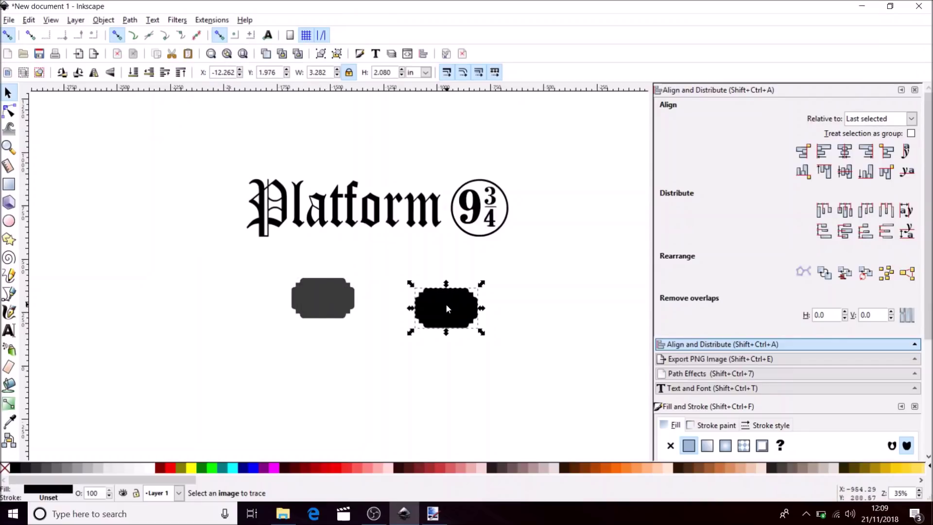
Delete the original plaque image, and give the traced plaque no fill and a flat 3 px stroke
click(313, 304)
key(Delete)
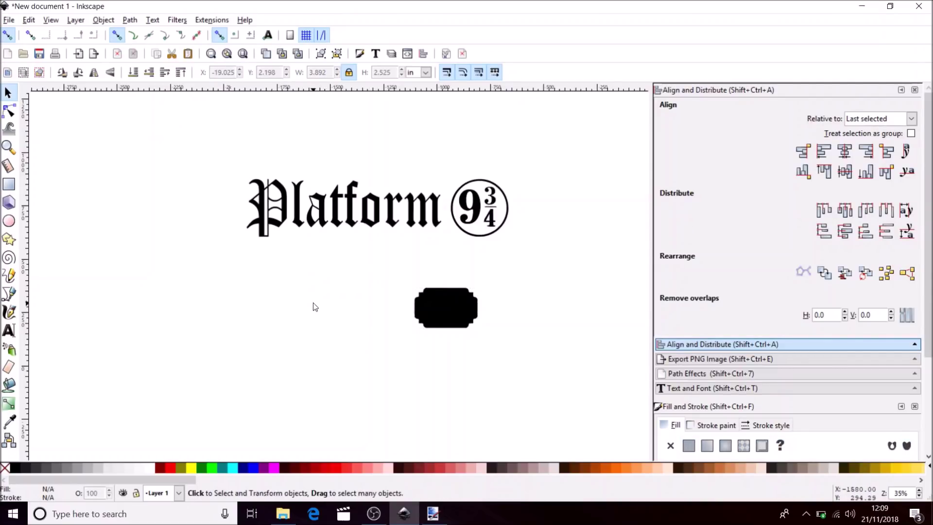
click(442, 303)
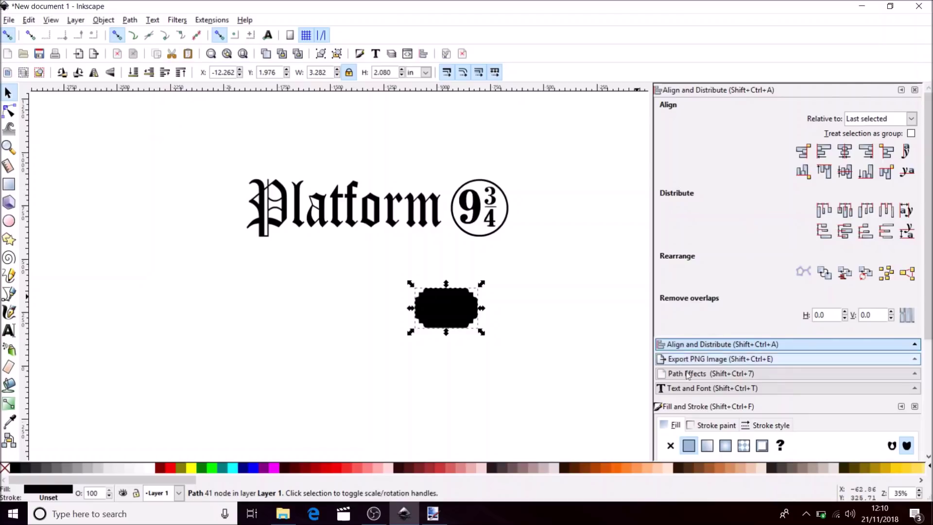
drag(928, 162, 927, 215)
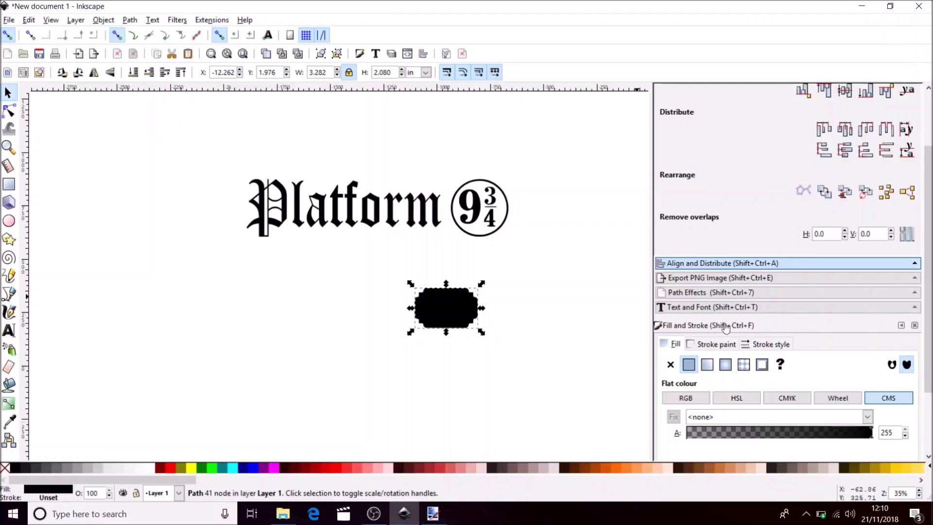
click(693, 346)
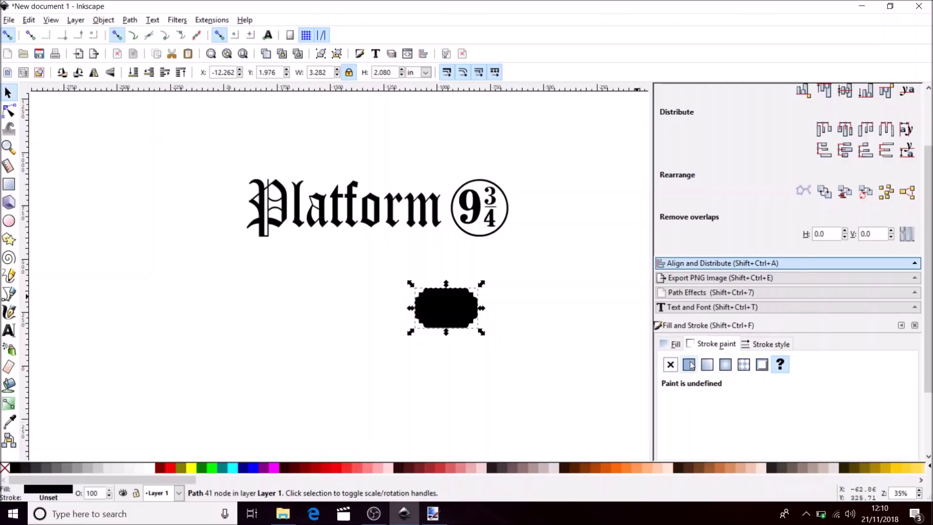
click(688, 365)
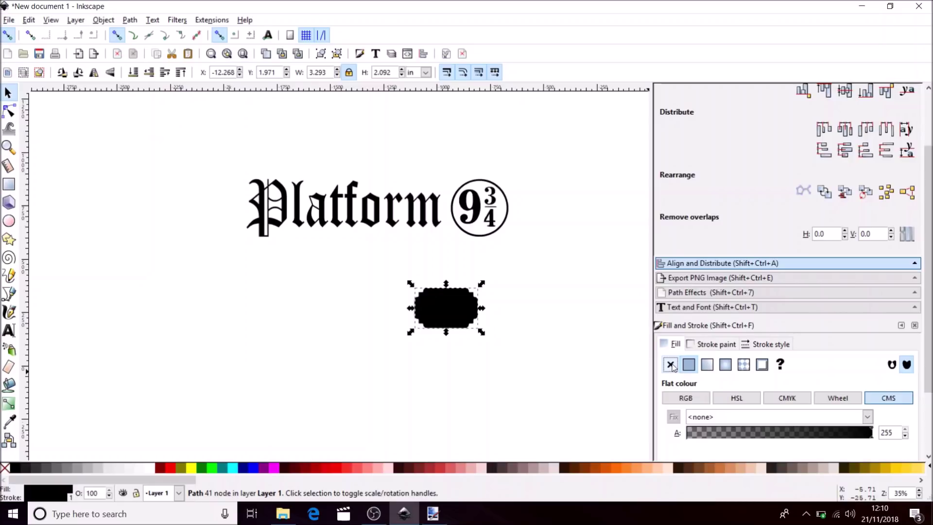
click(671, 365)
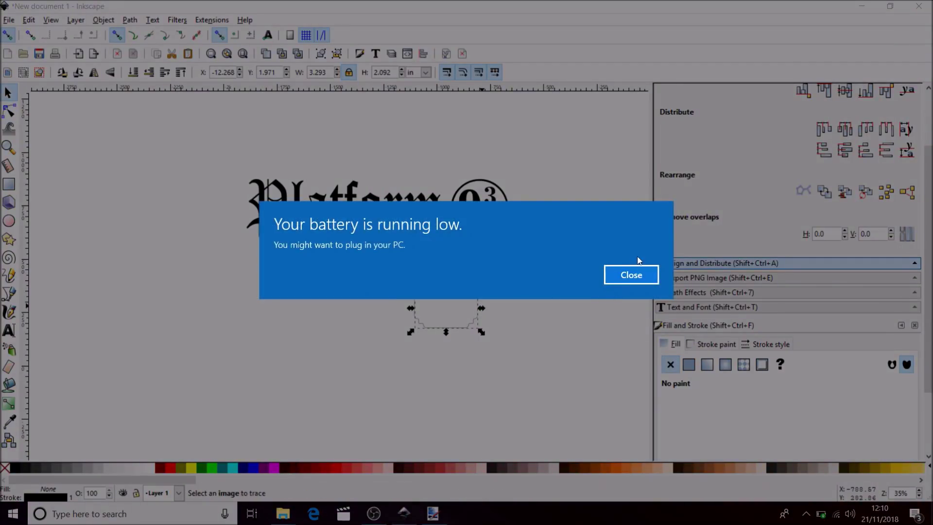
click(632, 272)
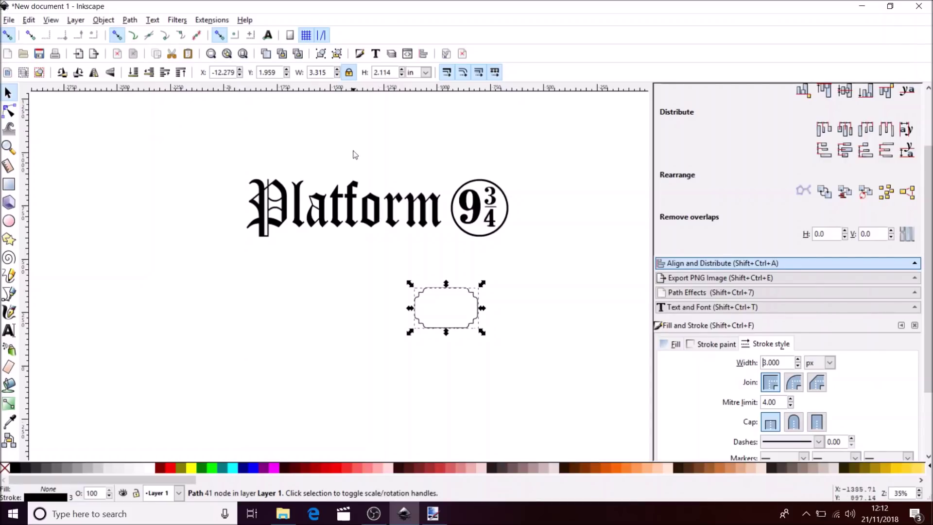
Unlock the width-to-height proportion, and move the plaque outline to the left of the "Platform" lettering
click(348, 71)
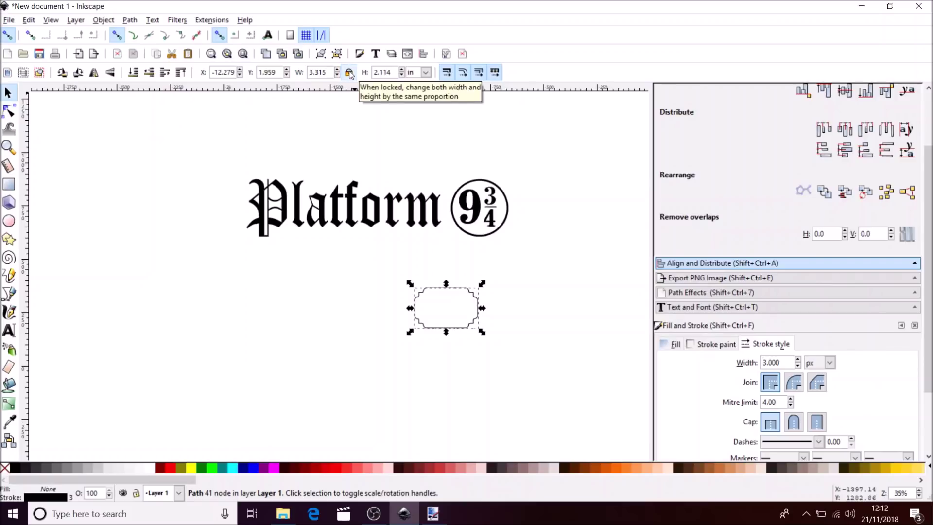
click(349, 72)
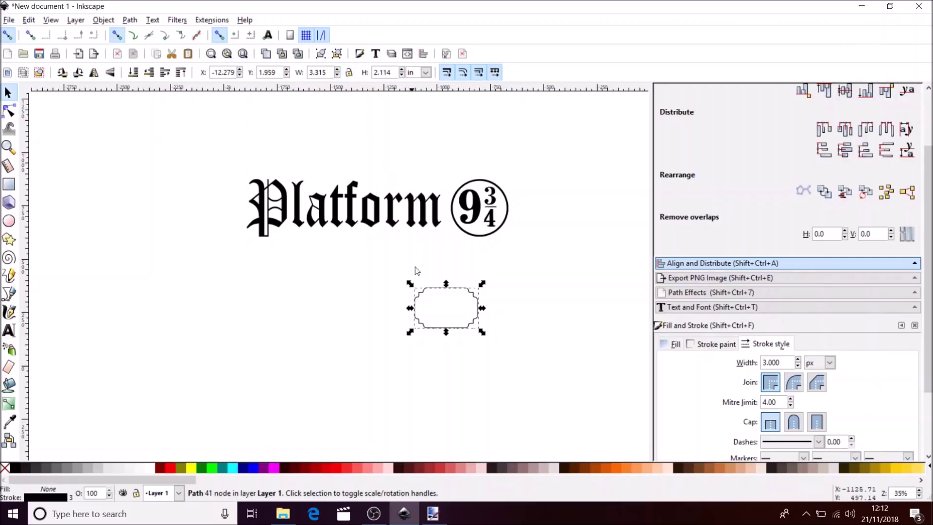
drag(426, 295, 171, 194)
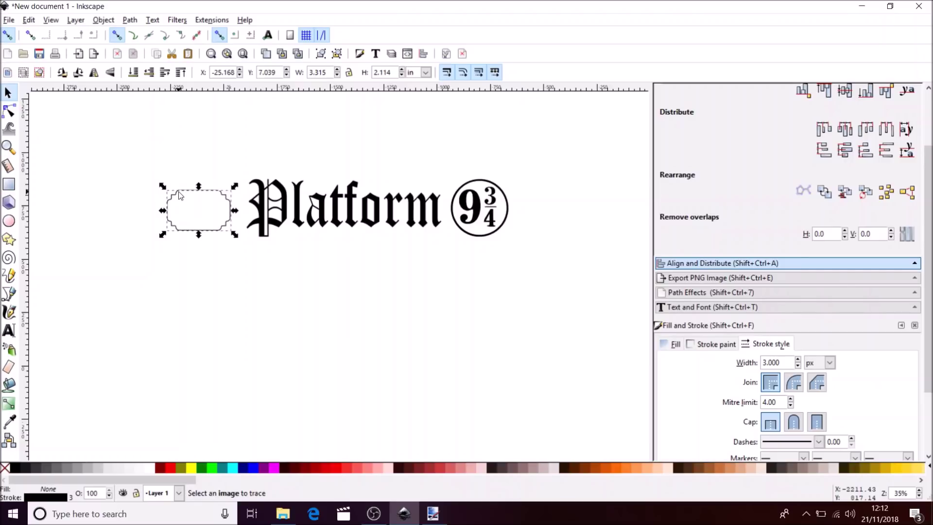
Stretch the plaque outline to about 19.00 × 4.60 in, and place it directly below the "Platform 9 3/4" lettering
key(ctrl)
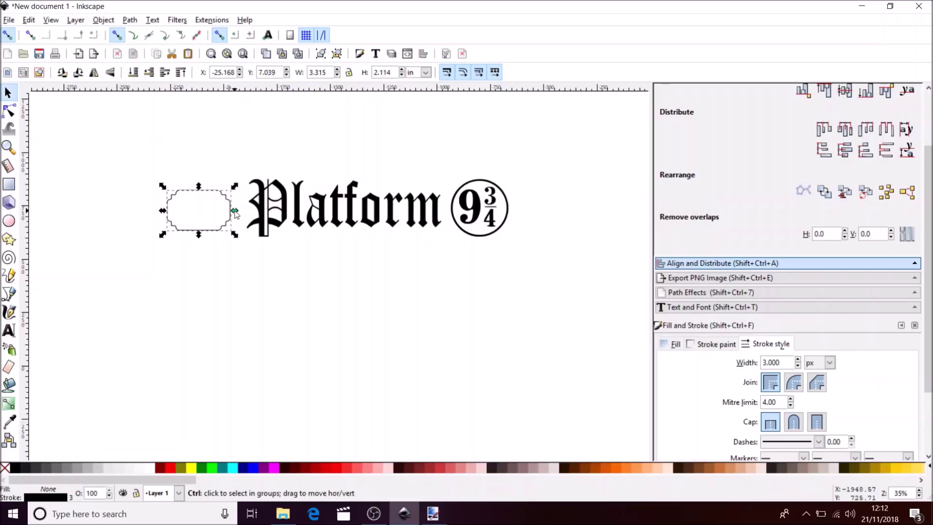
mouse_move(235, 214)
mouse_down()
mouse_move(534, 219)
mouse_move(520, 221)
mouse_move(290, 221)
mouse_move(552, 210)
mouse_move(211, 170)
mouse_move(403, 181)
mouse_move(209, 206)
mouse_move(241, 209)
mouse_up()
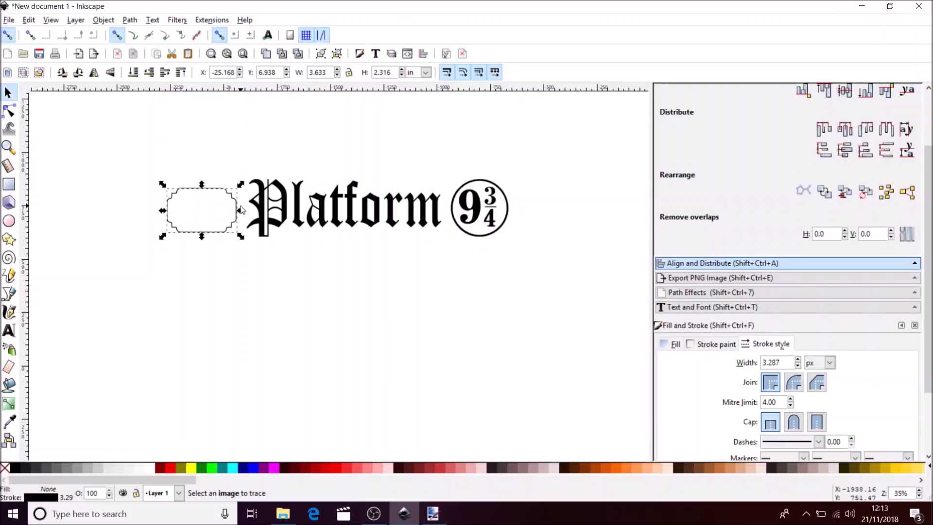
key(shift)
mouse_move(241, 211)
mouse_down()
mouse_move(398, 178)
mouse_move(241, 202)
mouse_move(250, 206)
mouse_up()
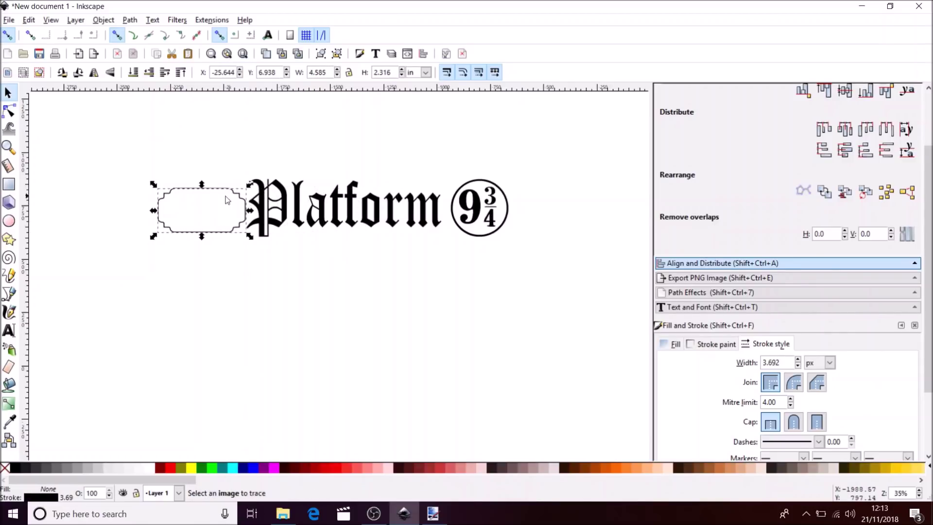
key(shift)
drag(201, 185, 198, 165)
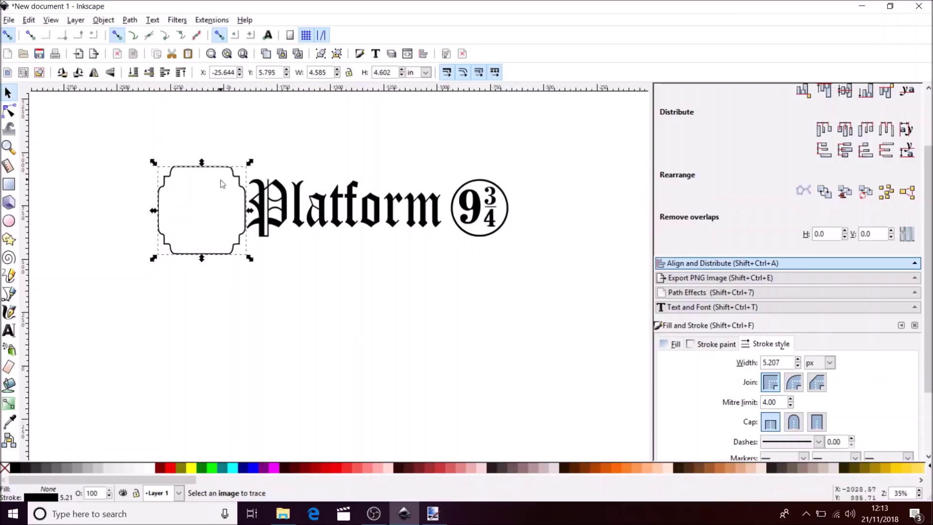
drag(250, 211, 388, 208)
drag(225, 167, 396, 168)
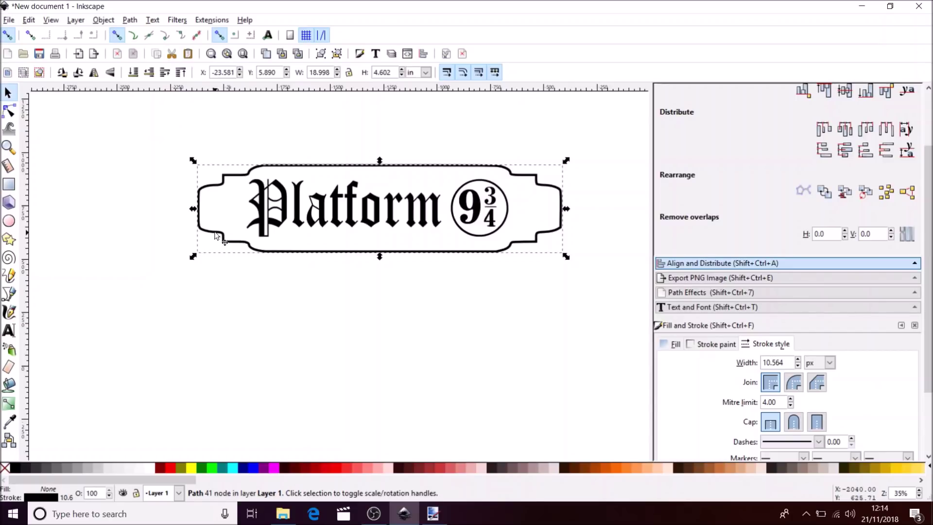
drag(216, 233, 218, 322)
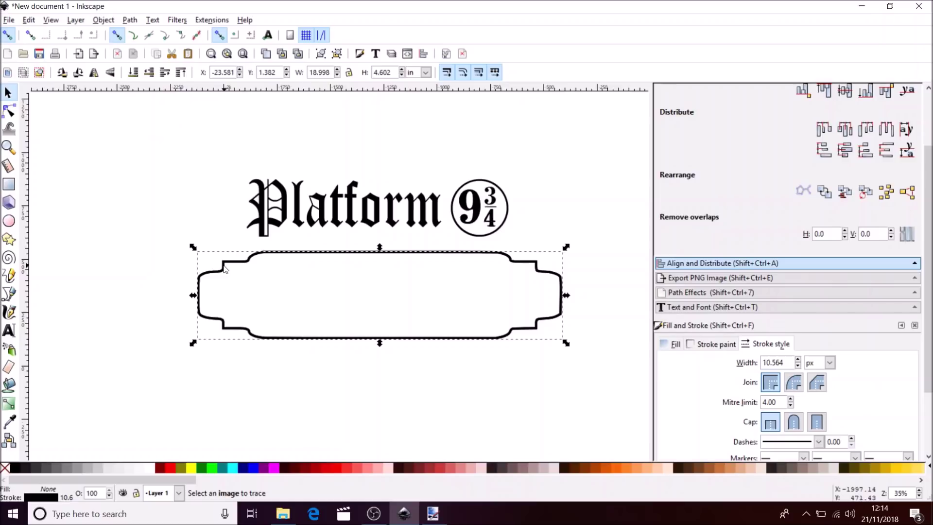
Duplicate the plaque outline in place, and enlarge the copy about its centre to about 20.08 × 5.49 in
drag(222, 268, 222, 272)
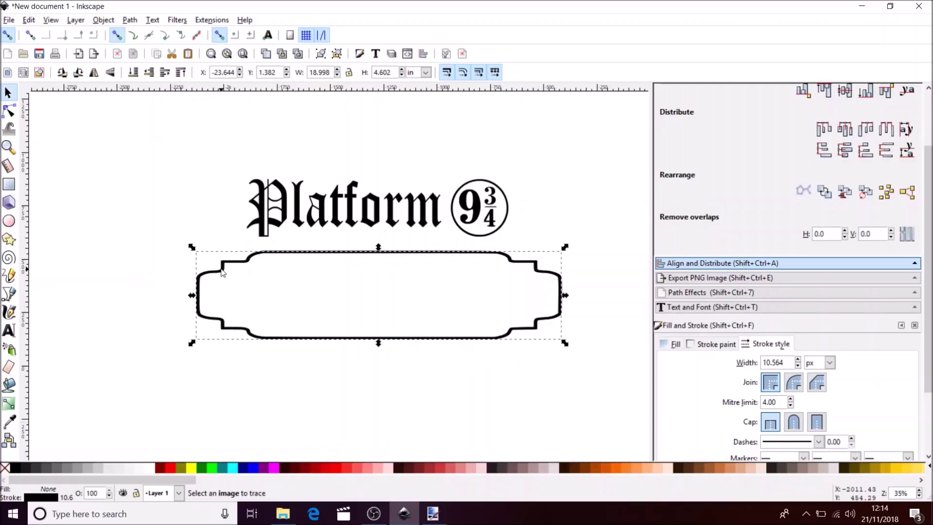
key(Right)
key(Right)
key(Right)
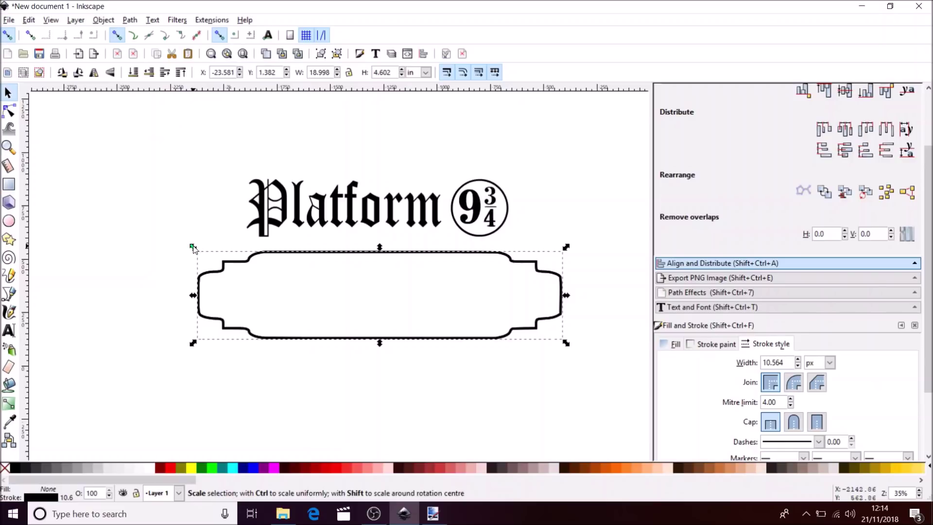
key(shift)
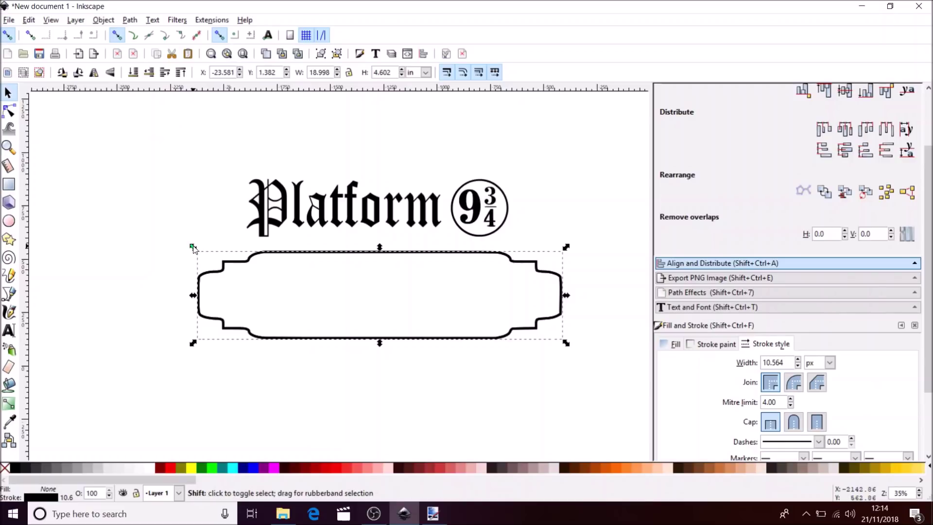
drag(194, 248, 183, 240)
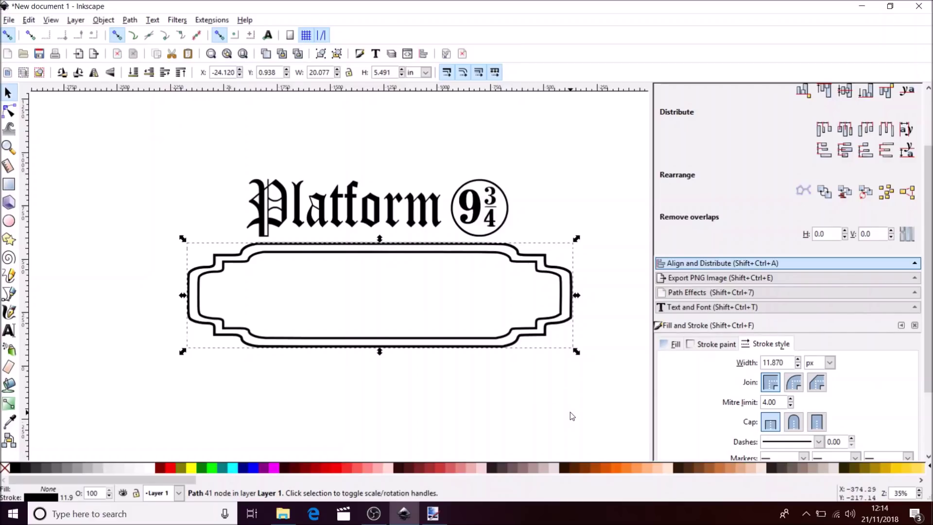
Group the inner and outer plaque outlines, and move the group slightly further below the lettering
shift+click(466, 255)
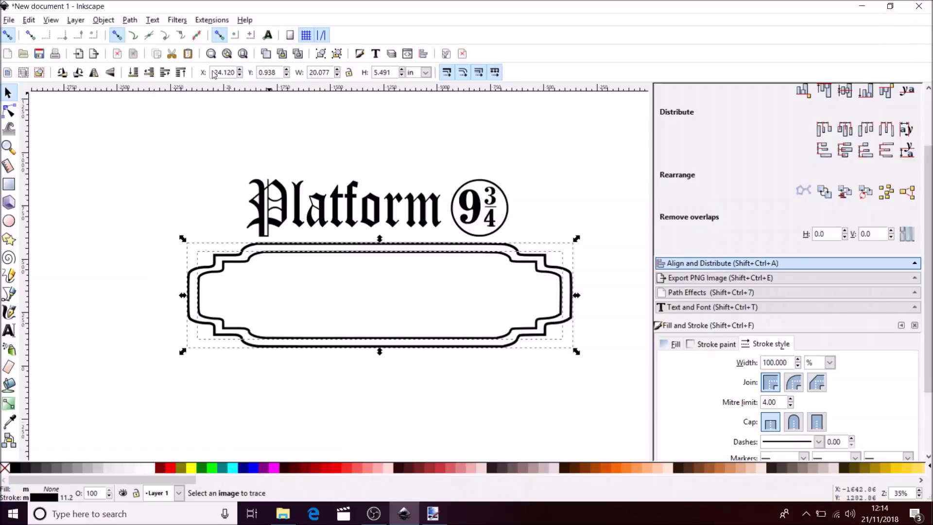
click(103, 20)
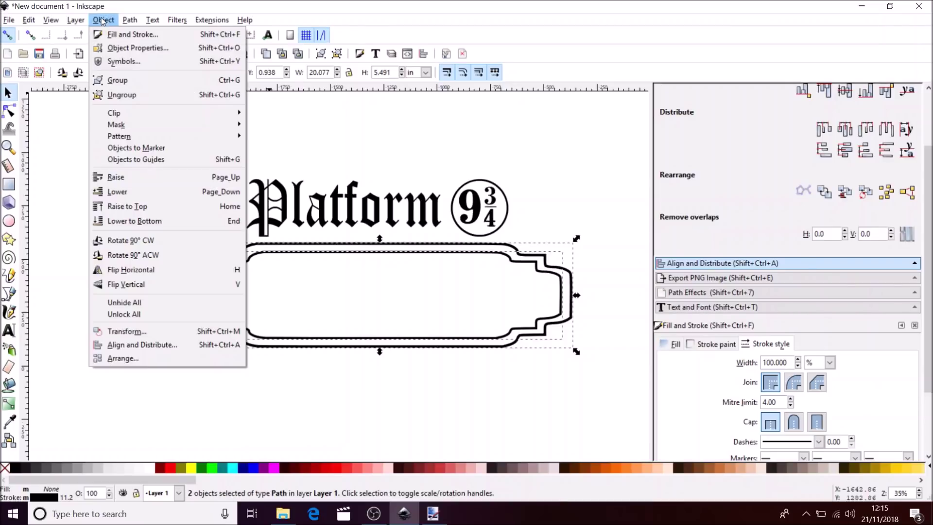
click(120, 81)
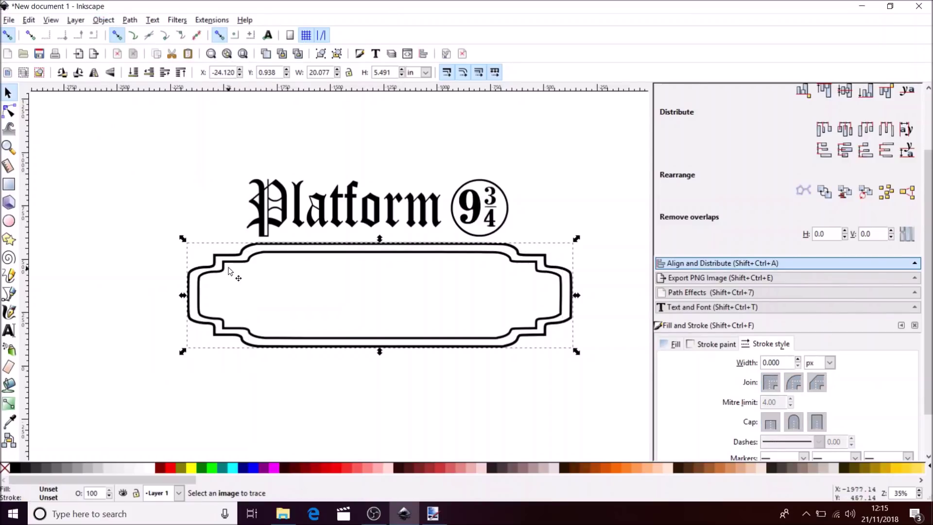
mouse_move(223, 274)
mouse_down()
mouse_move(208, 283)
mouse_move(199, 313)
mouse_move(216, 327)
mouse_move(211, 189)
mouse_move(218, 298)
mouse_up()
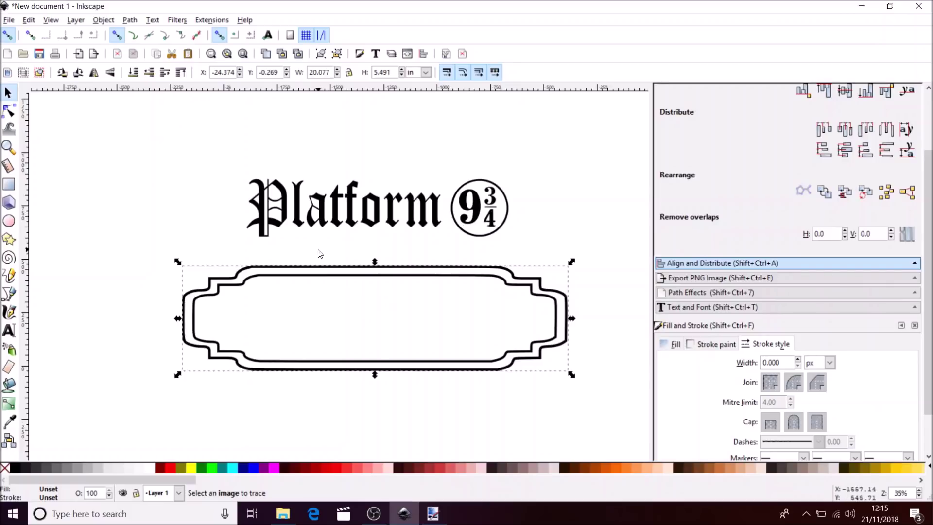
Group the "Platform" text with the 9 3/4 circle, and move the group inside the double plaque outline
mouse_move(550, 237)
mouse_down()
mouse_move(264, 161)
mouse_move(235, 170)
mouse_move(198, 161)
mouse_move(337, 240)
mouse_move(551, 256)
mouse_up()
key(shift+alt+b)
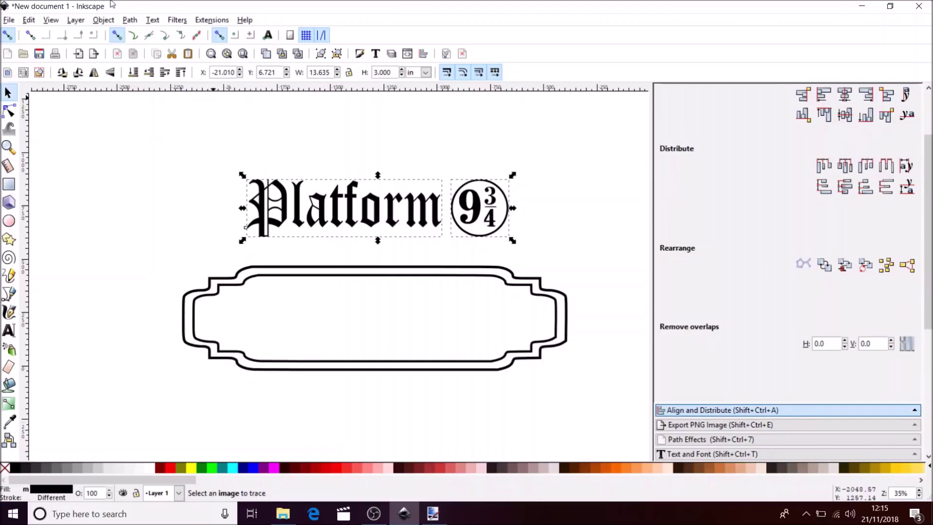
click(103, 20)
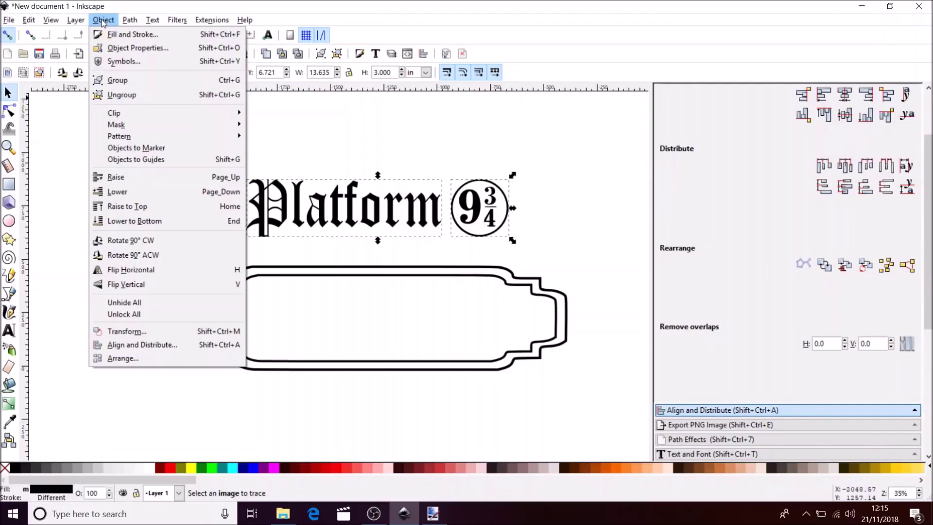
click(113, 81)
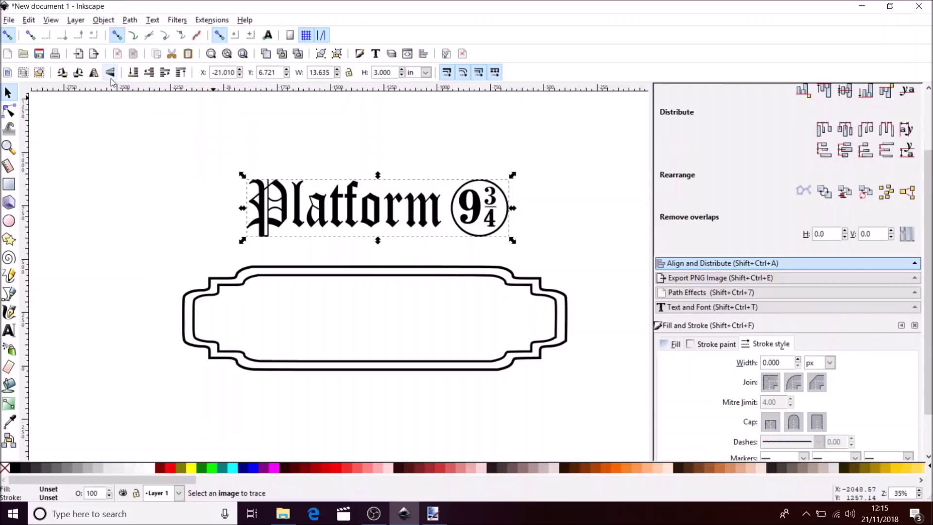
drag(365, 207, 364, 319)
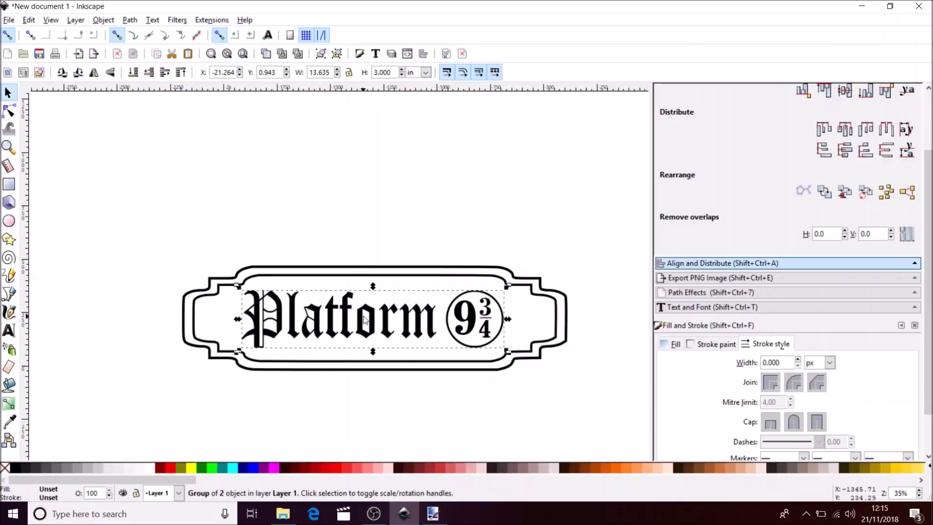
Centre the lettering group on the double plaque outline both horizontally and vertically, relative to the last selected object
shift+click(348, 276)
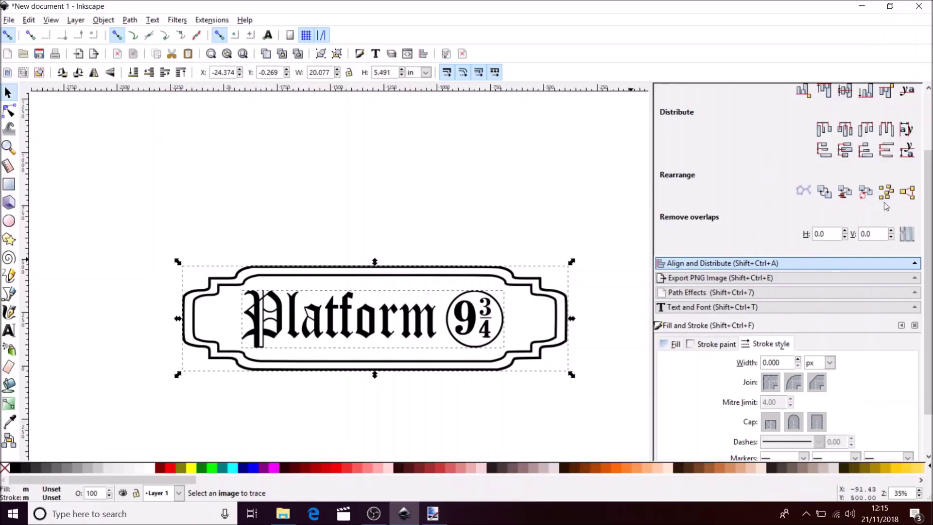
drag(928, 213, 929, 127)
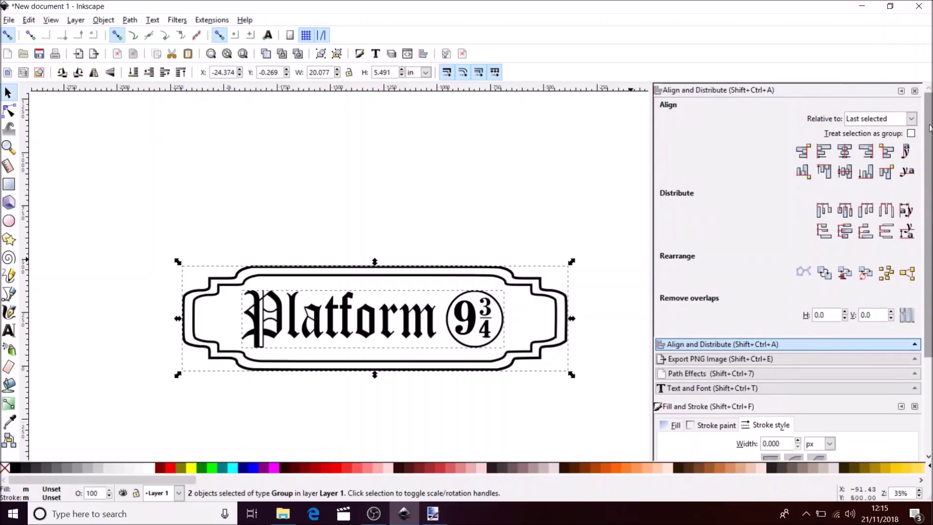
click(844, 151)
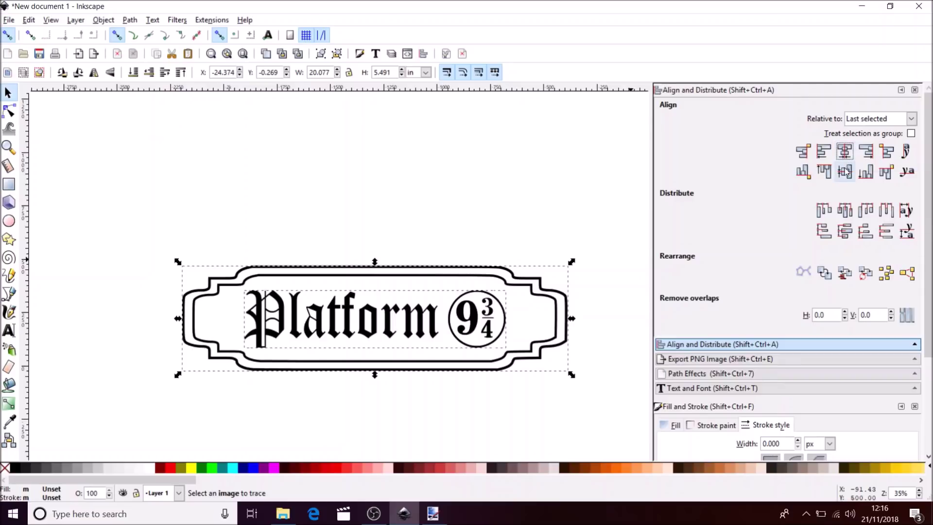
click(844, 172)
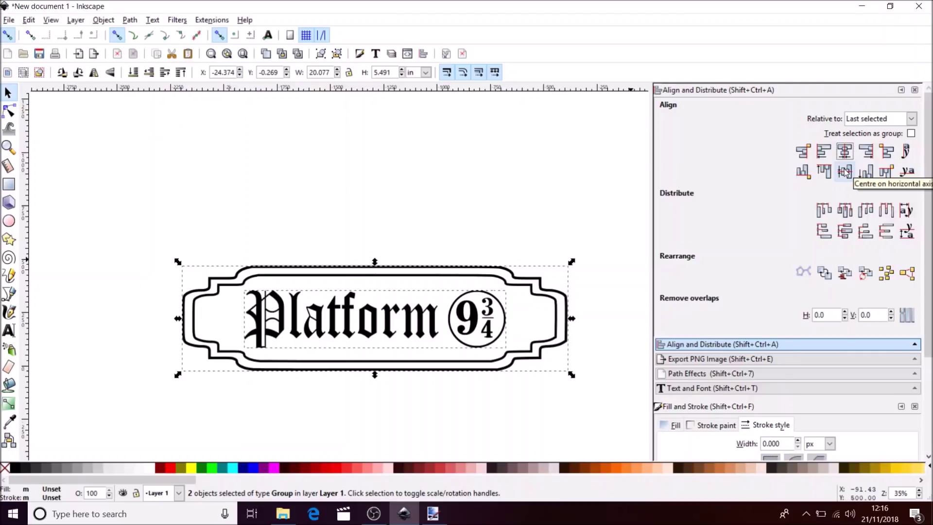
click(372, 195)
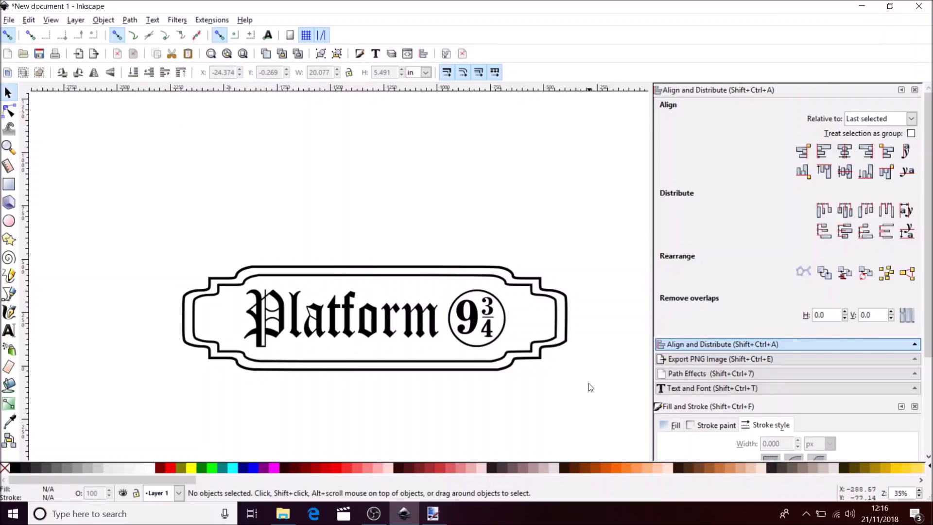
Group the "Platform 9 3/4" lettering with the double plaque outline into a single sign object
drag(607, 396, 139, 241)
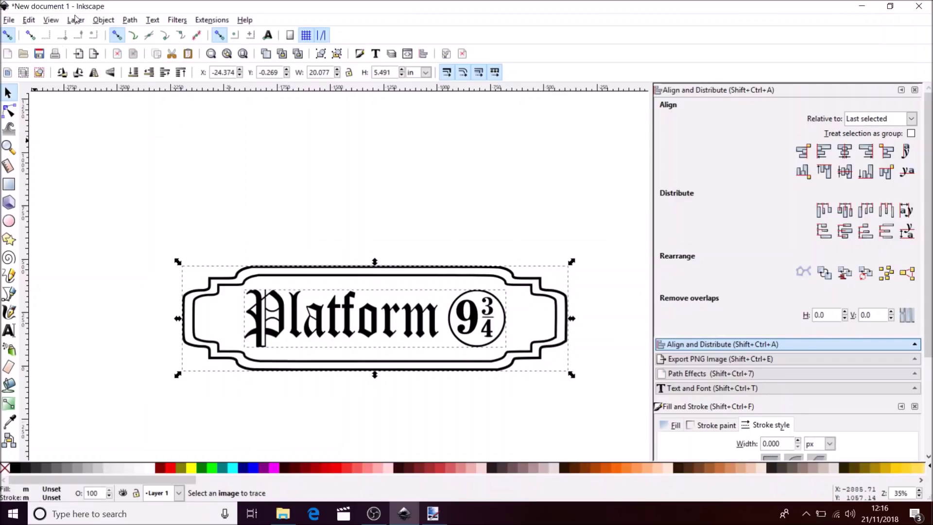
click(103, 22)
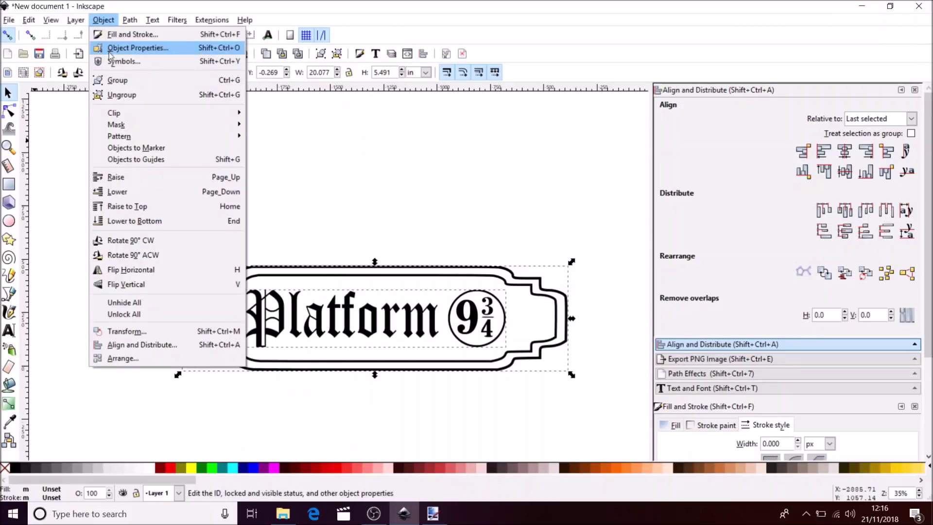
click(117, 81)
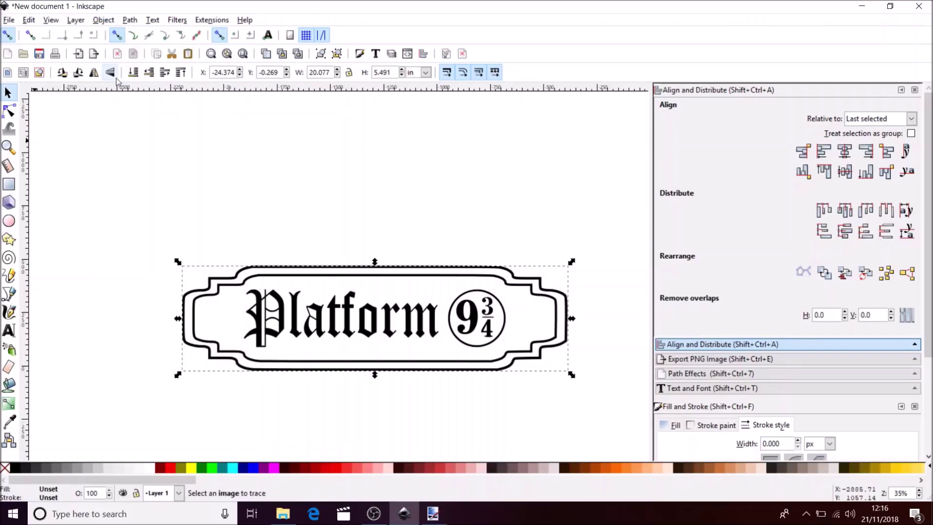
Flip the whole grouped sign horizontally so that its lettering is mirrored
scroll(333, 172, down, 4)
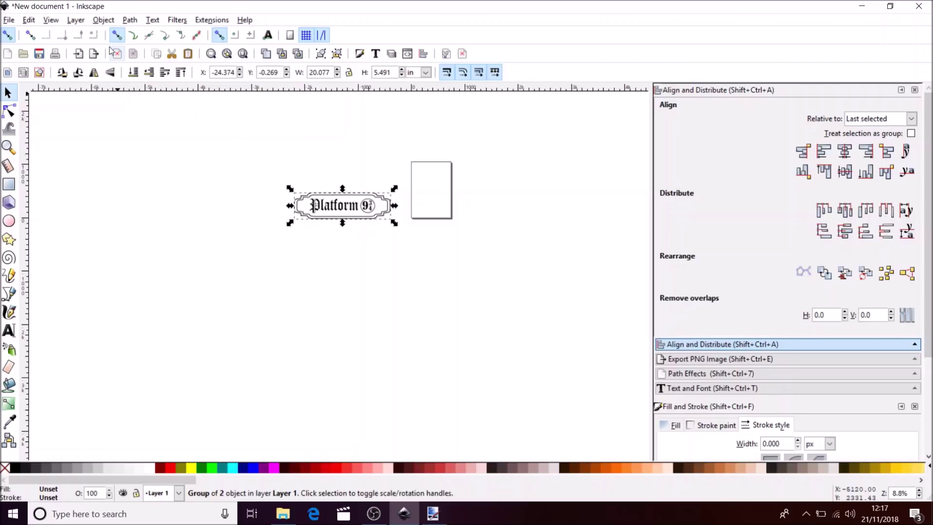
click(102, 20)
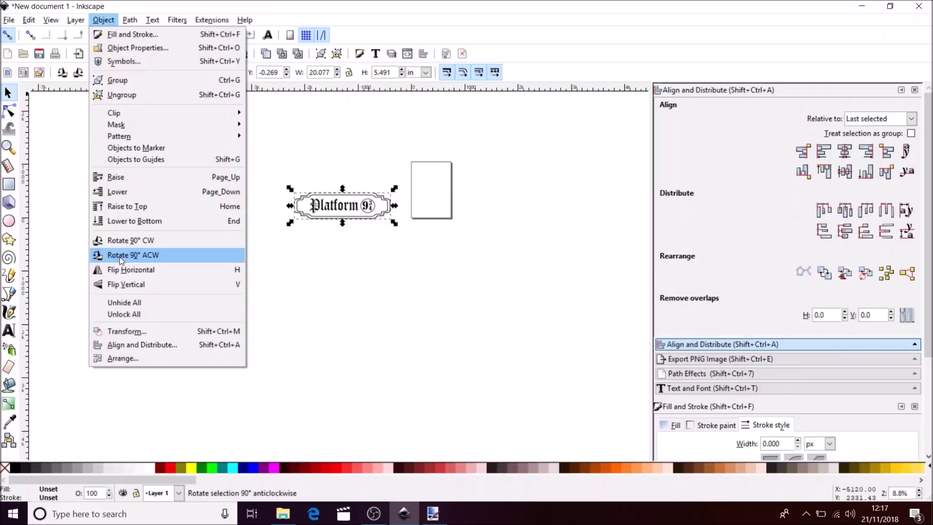
click(120, 271)
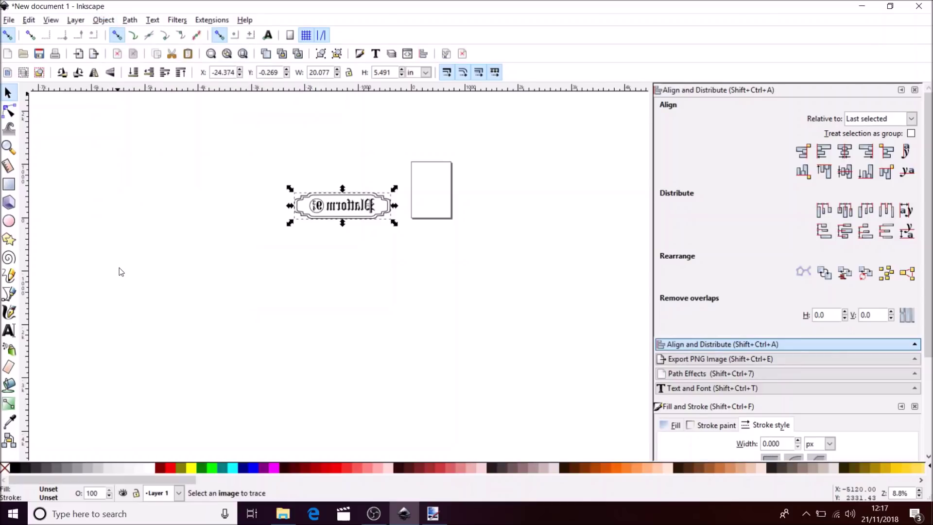
scroll(368, 211, up, 3)
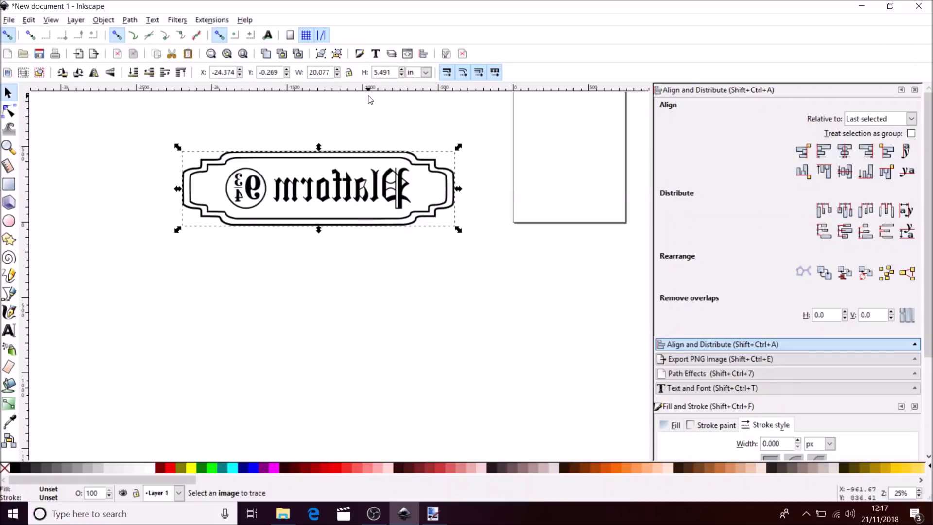
scroll(375, 129, down, 3)
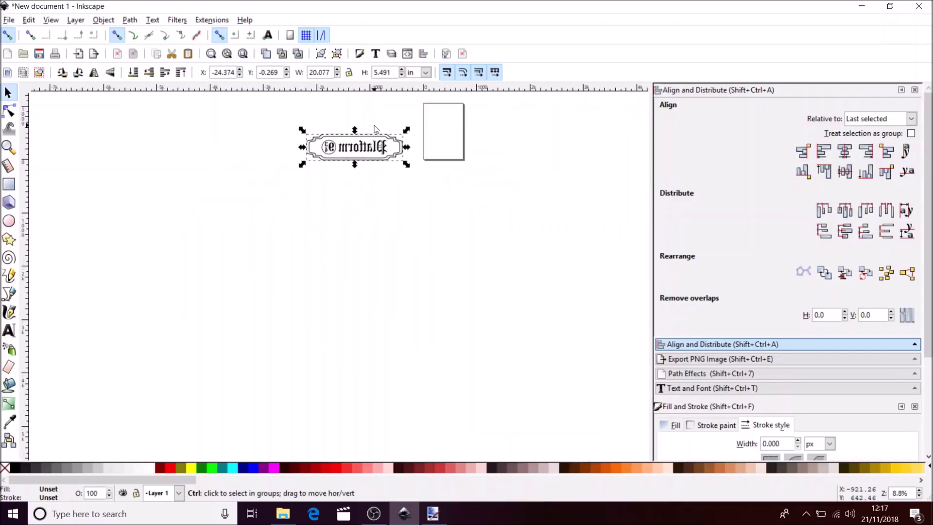
Move the mirrored sign to just below the page's lower-left corner, and rotate it 90° clockwise
click(363, 150)
drag(364, 149, 425, 139)
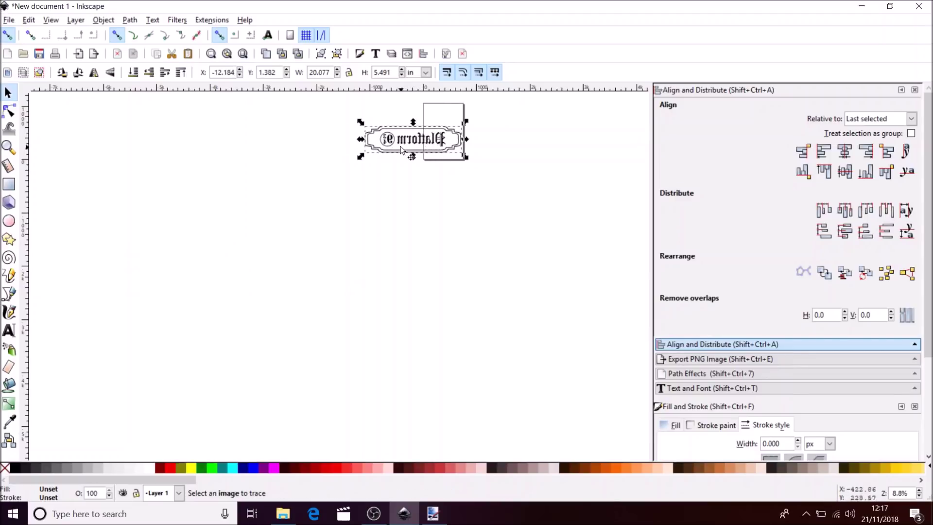
drag(400, 141, 362, 185)
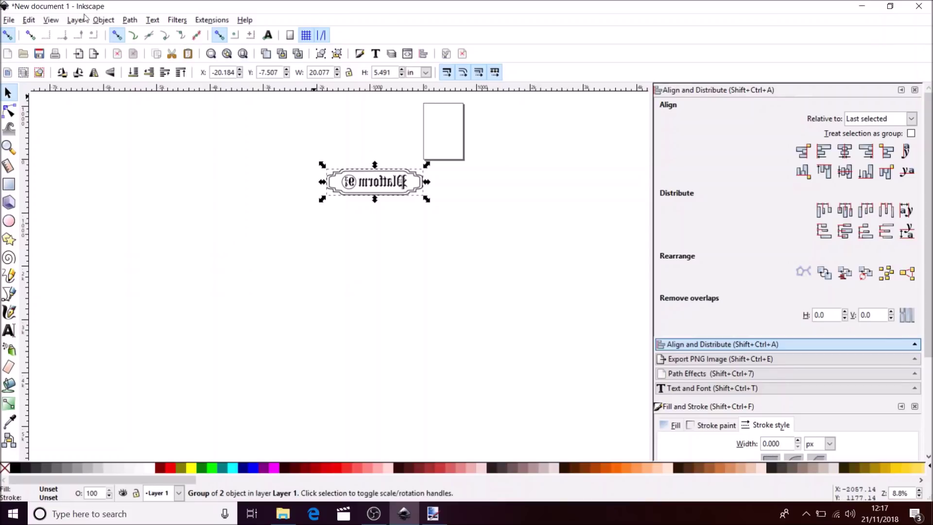
click(103, 20)
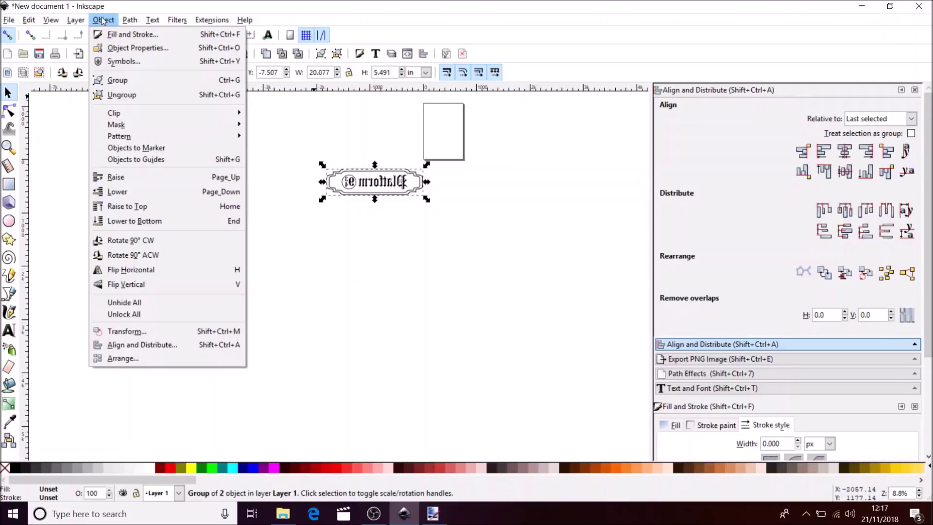
click(138, 241)
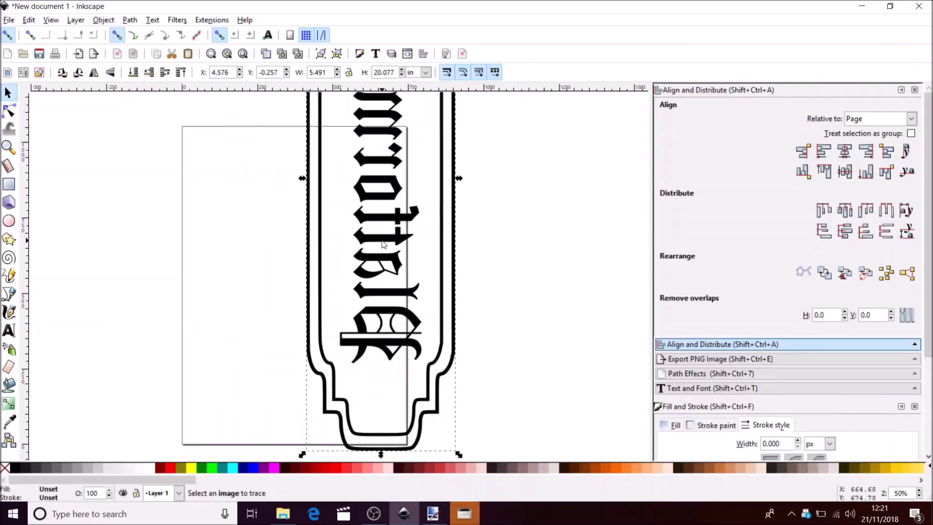
Rotate the upright mirrored sign 90° anticlockwise to lay it horizontally across the page
scroll(384, 244, down, 2)
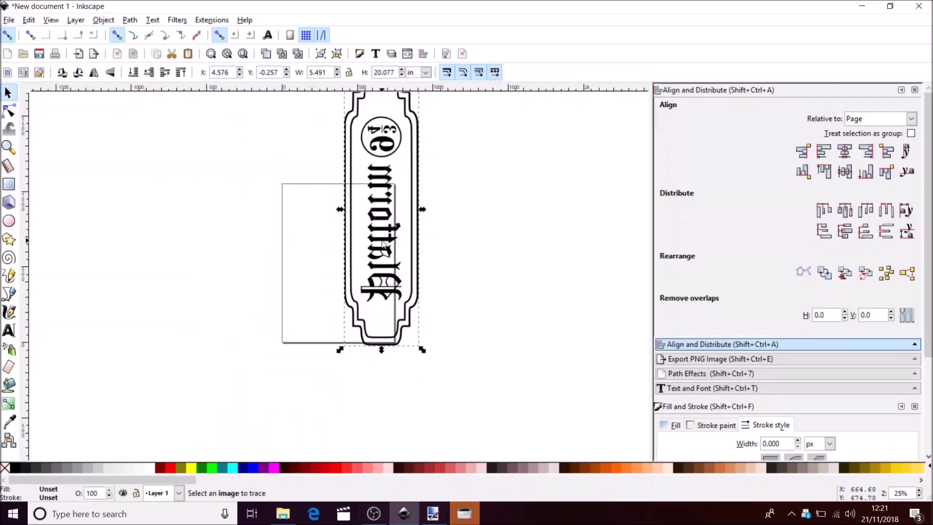
click(104, 20)
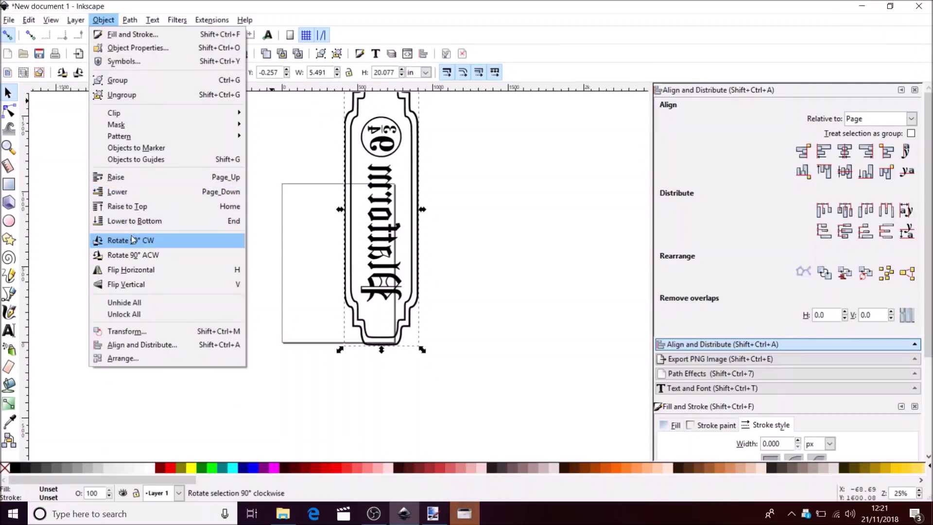
click(133, 255)
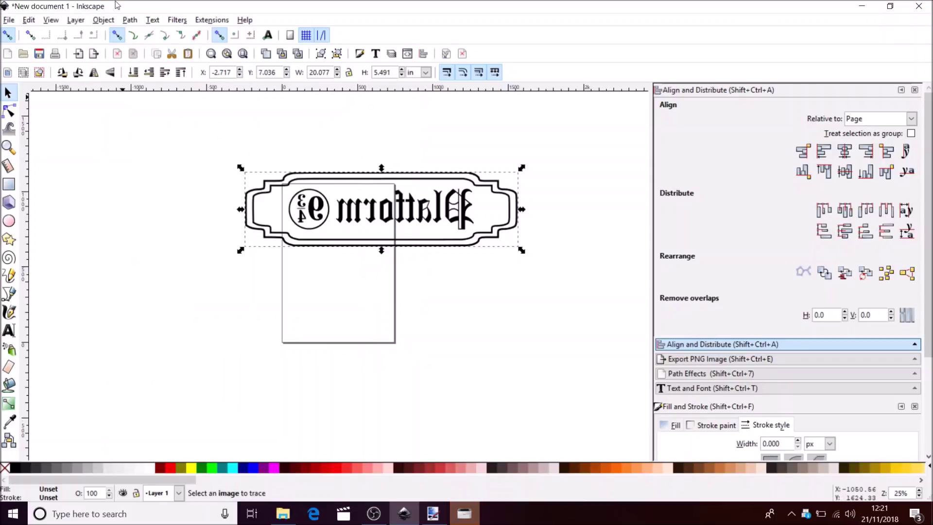
Flip the sign horizontally to restore readable lettering, and shift it straight left across the page
click(104, 20)
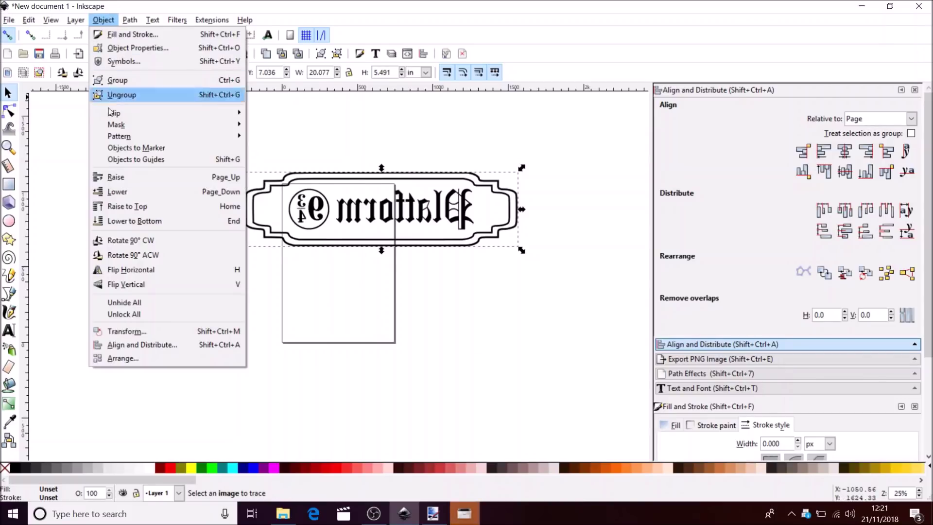
click(123, 269)
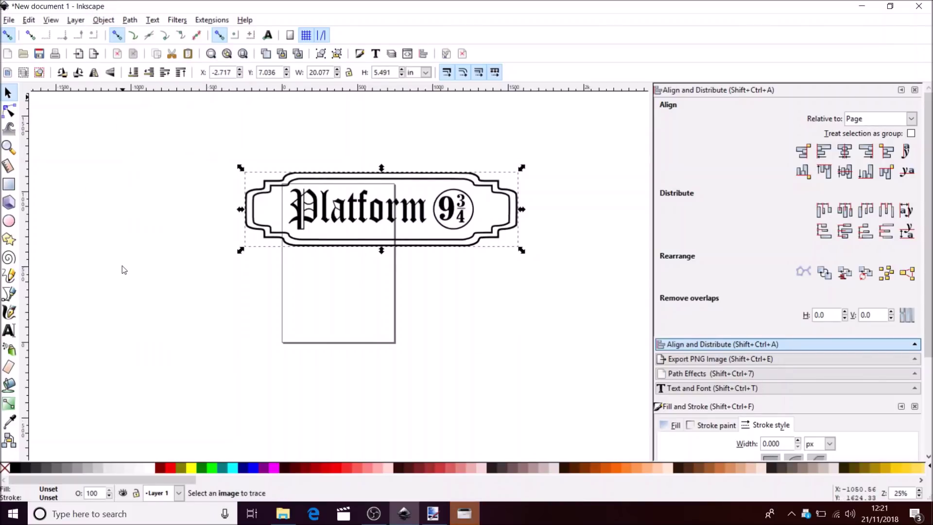
drag(369, 206, 227, 206)
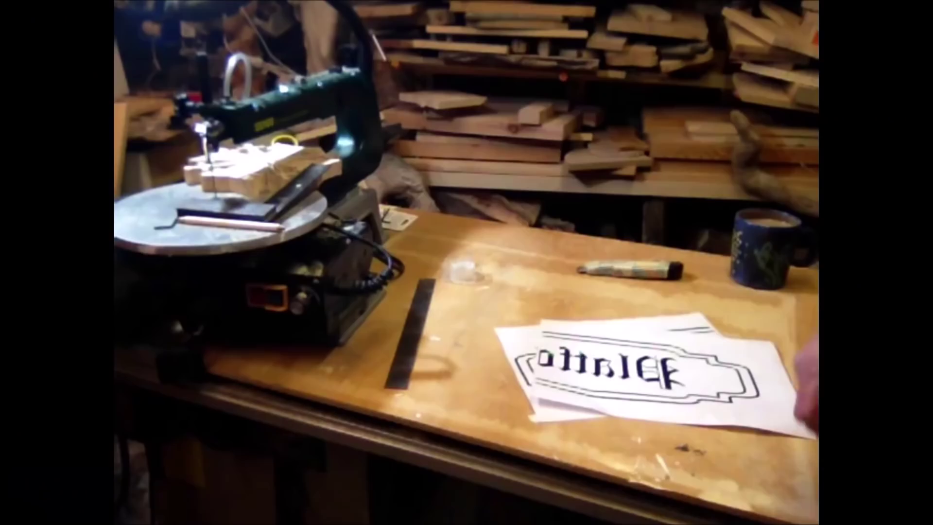